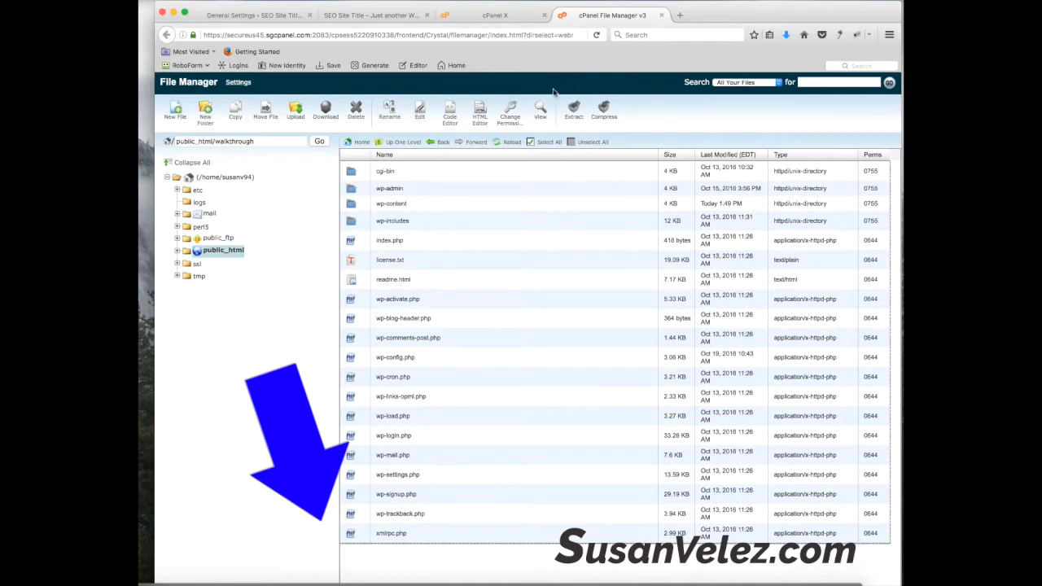
click(407, 17)
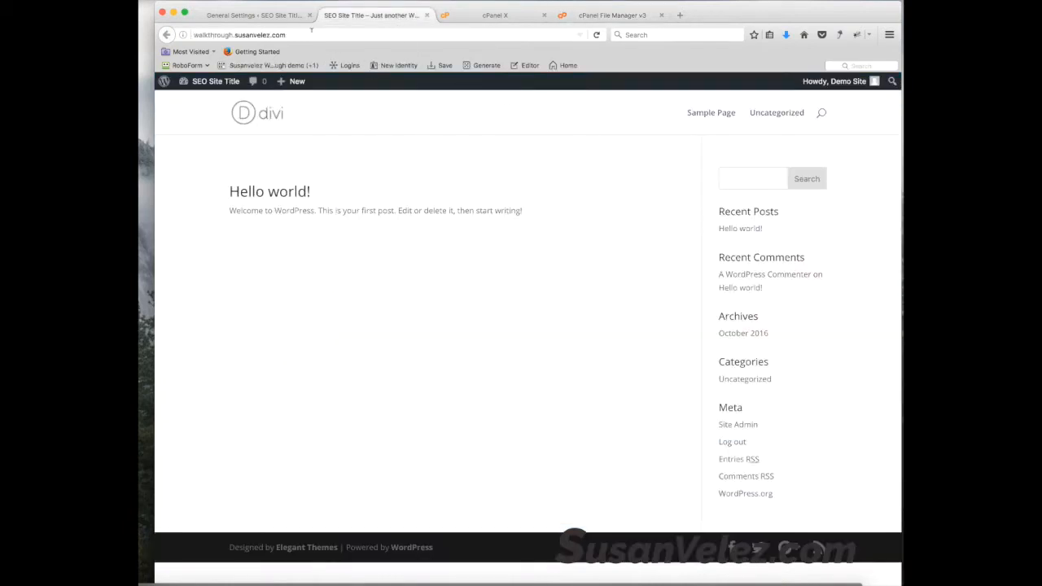
click(325, 34)
key(Return)
click(198, 34)
drag(194, 34, 289, 35)
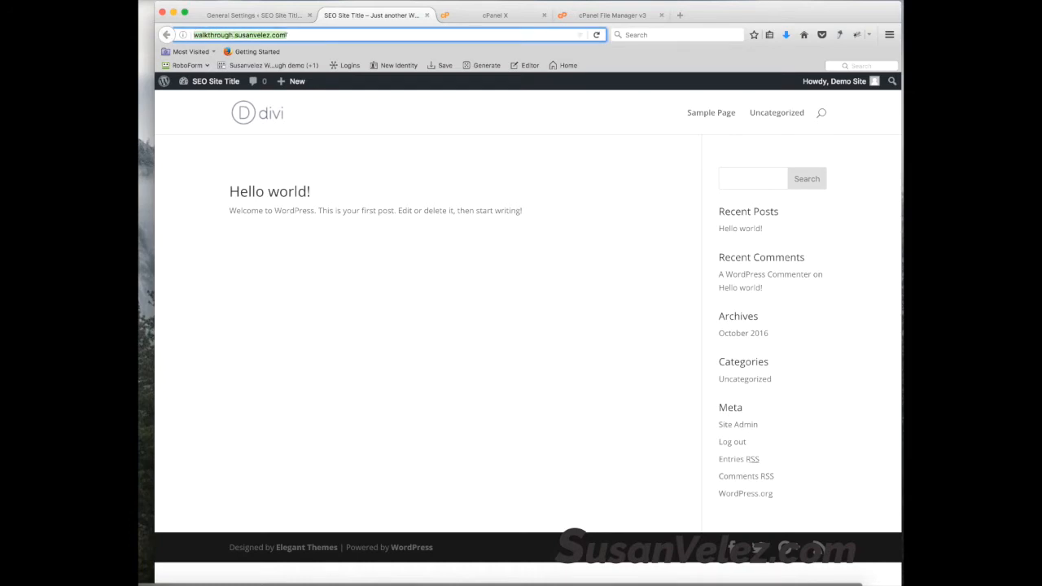
click(301, 35)
click(494, 15)
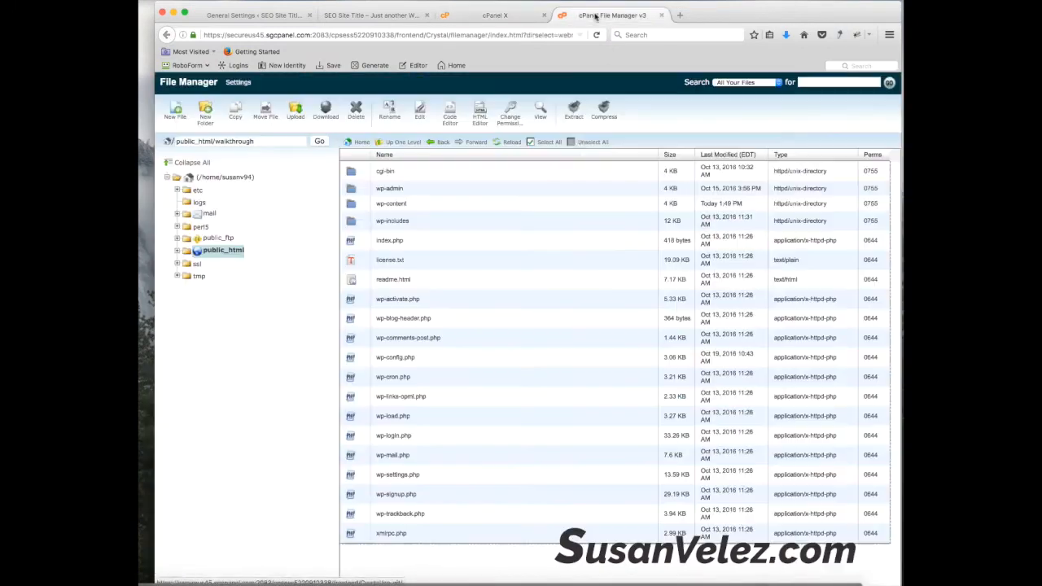
- Select all WordPress files and folders in public_html/walkthrough and delete them
click(611, 15)
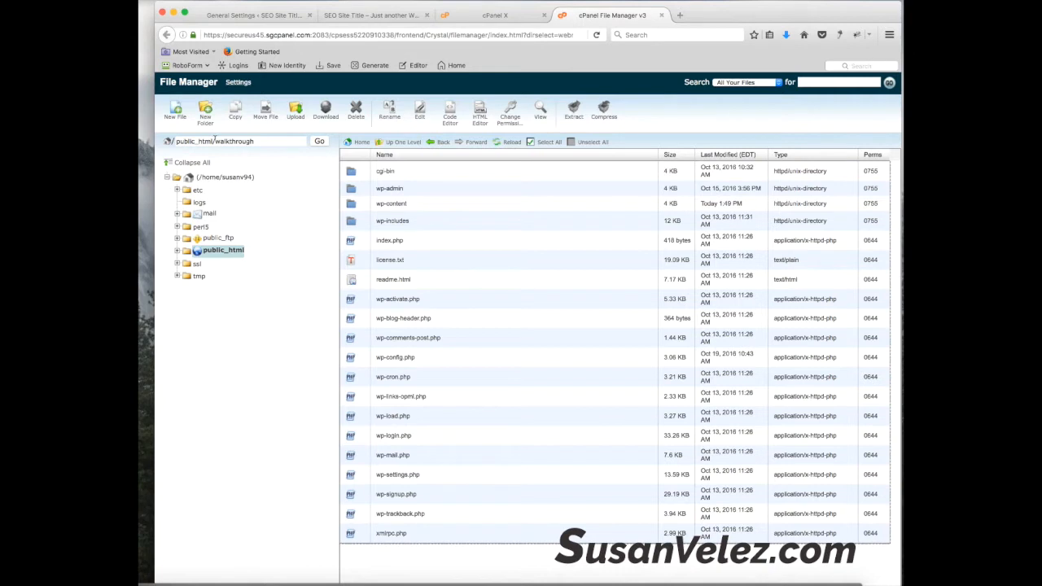
drag(214, 140, 253, 140)
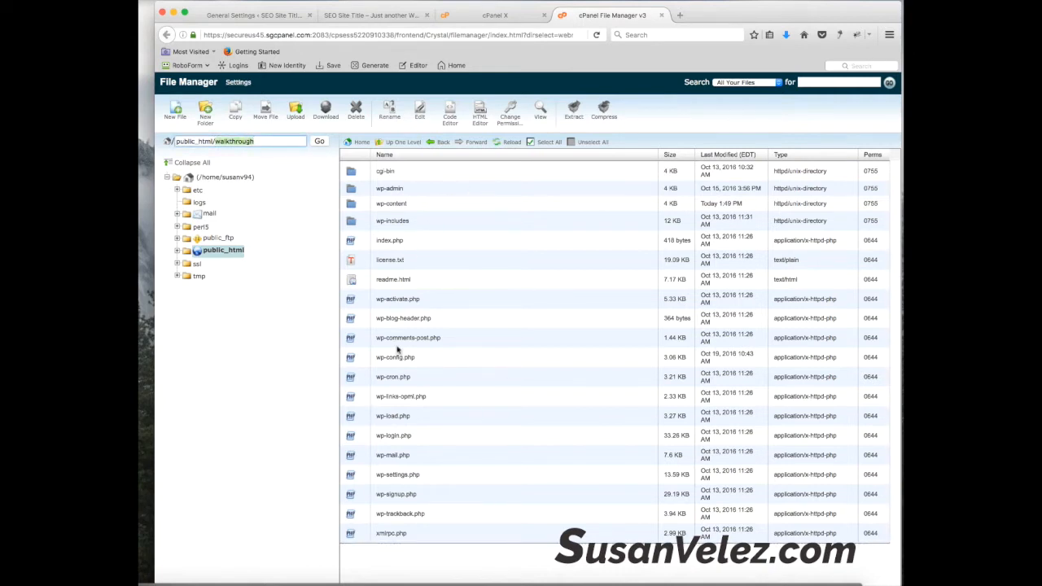
click(534, 144)
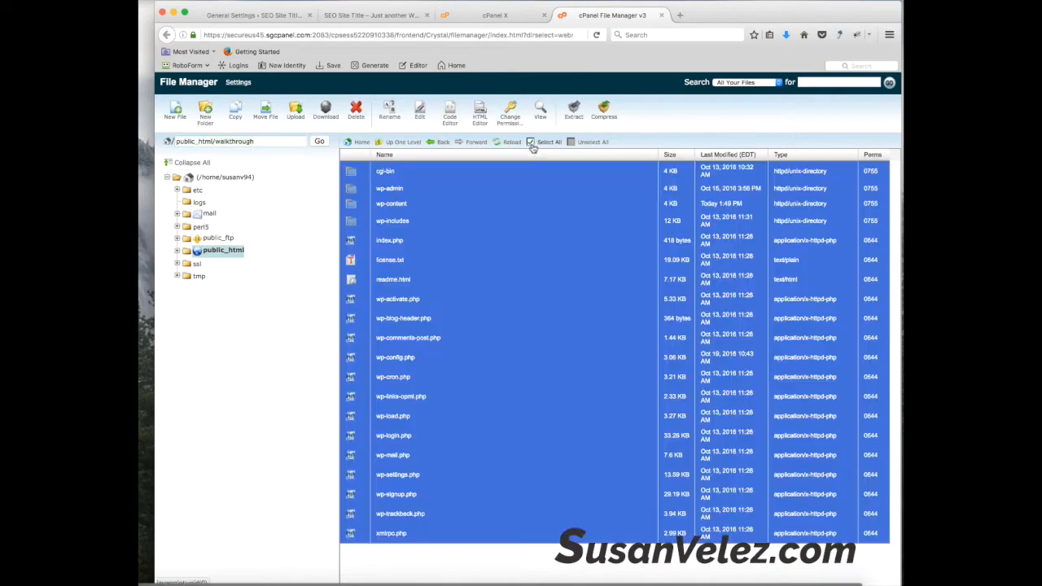
click(356, 118)
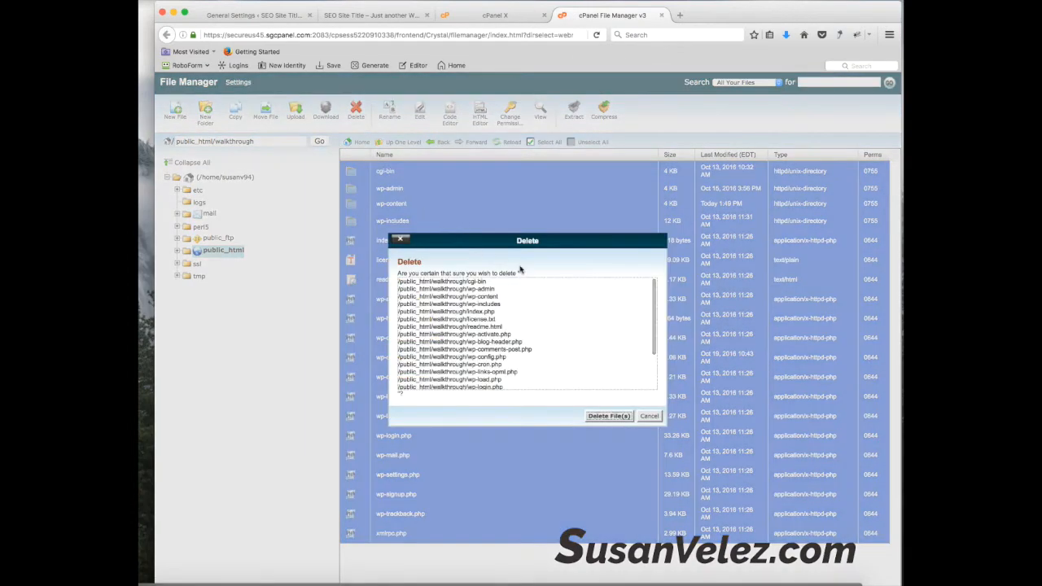
click(613, 421)
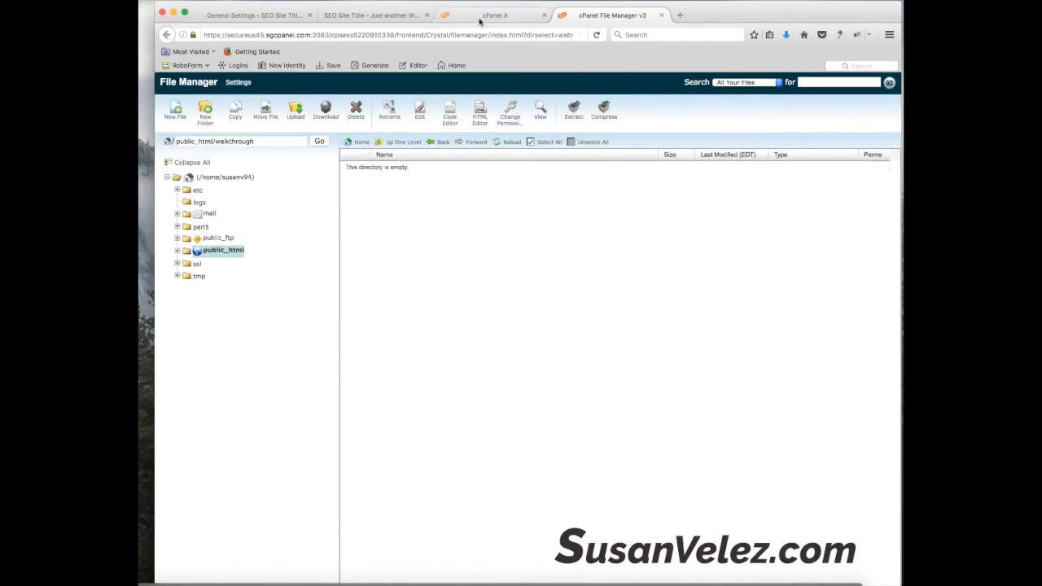
click(378, 14)
- Reload the site to confirm the 403 Forbidden error, then return to the empty folder listing
click(596, 35)
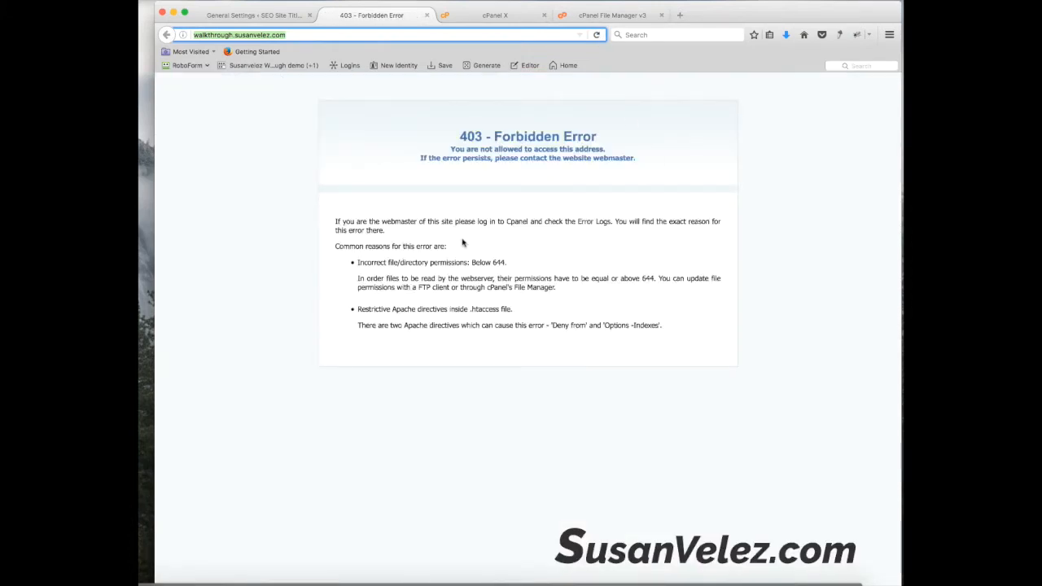
click(590, 15)
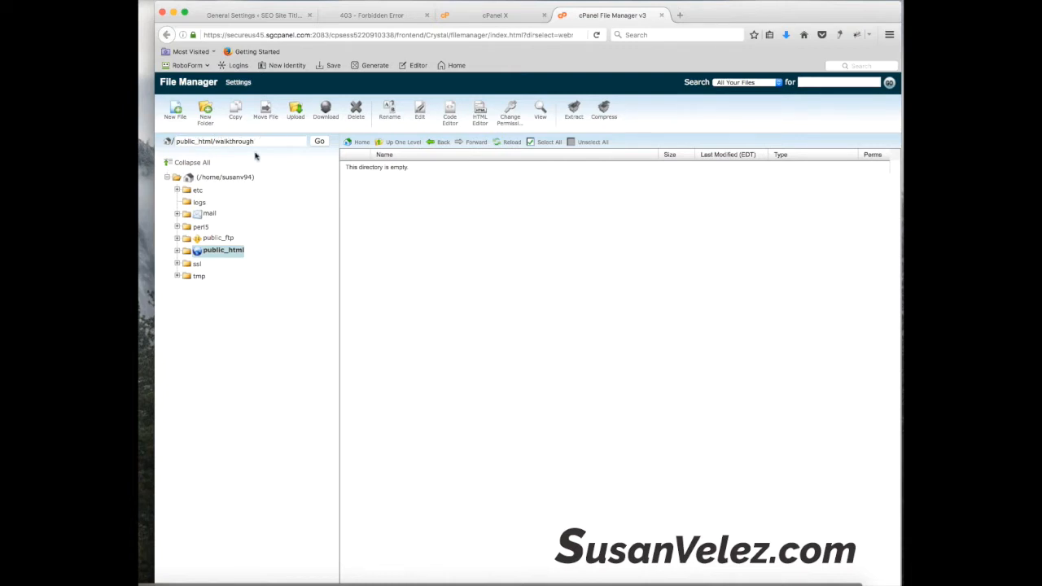
- Upload the 22.23 MB site backup zip and importbuddy.php into public_html/walkthrough
click(295, 110)
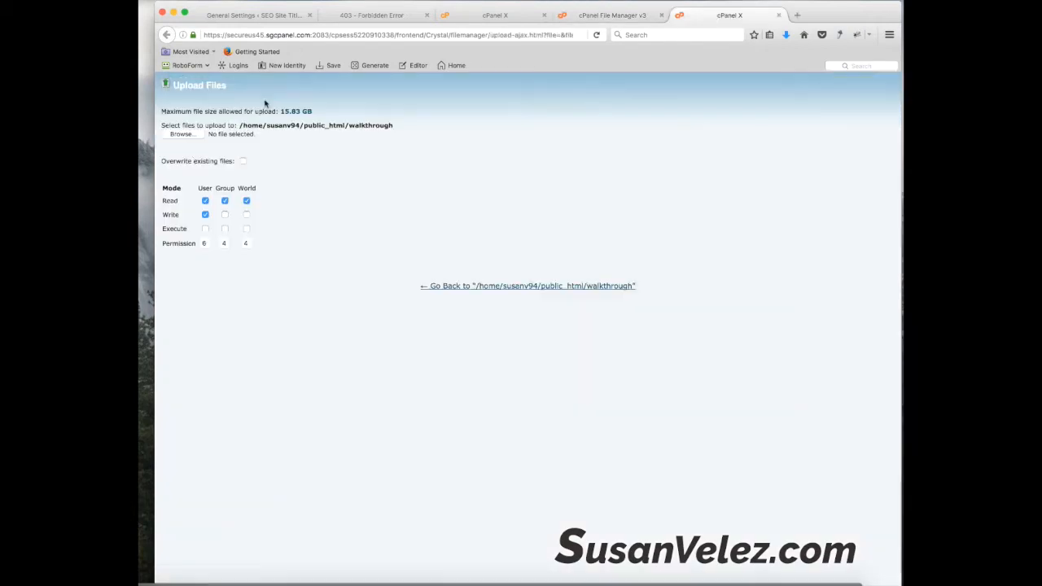
click(181, 133)
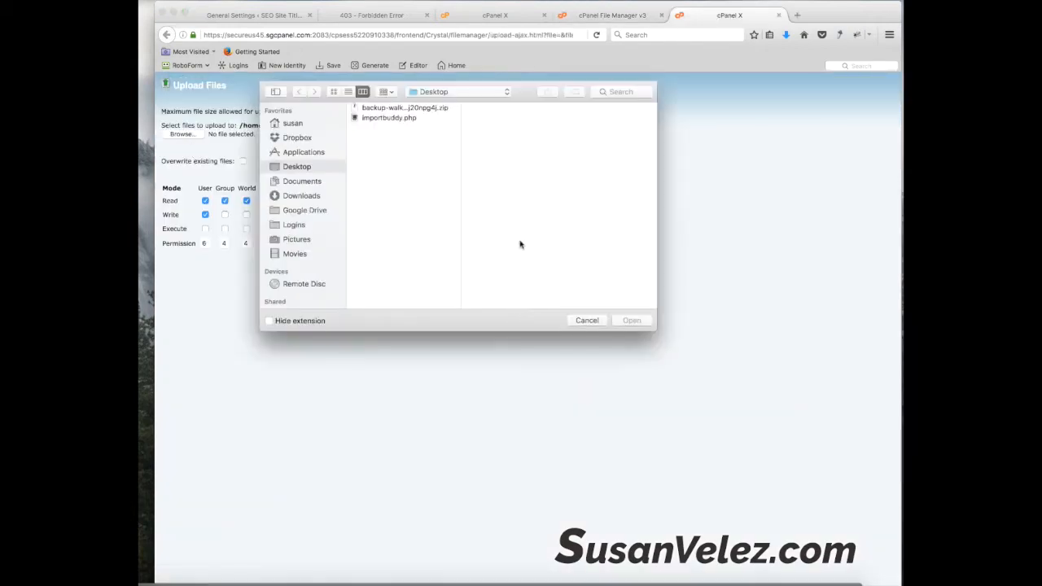
click(409, 108)
key(Return)
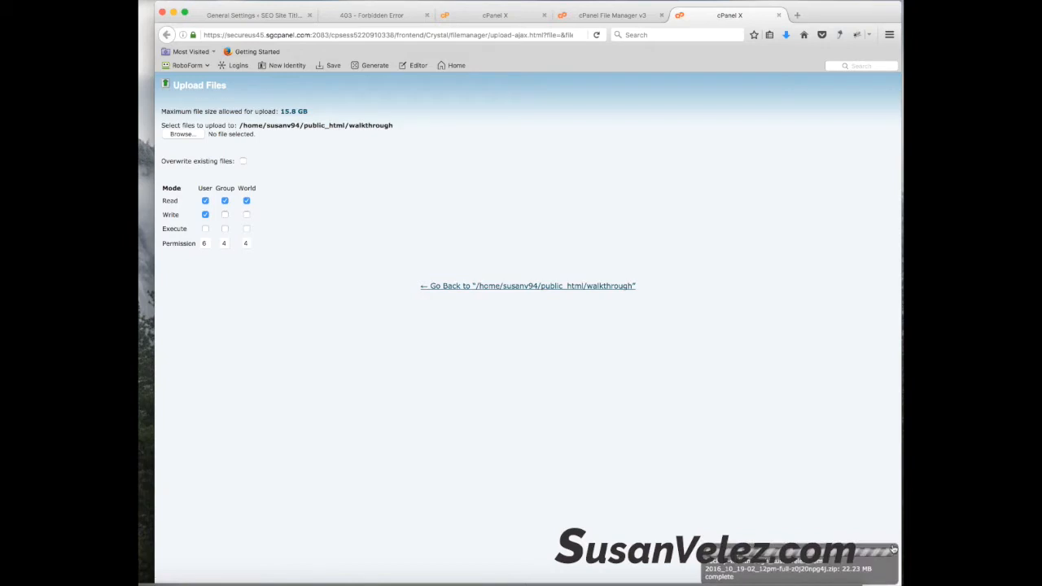
click(182, 134)
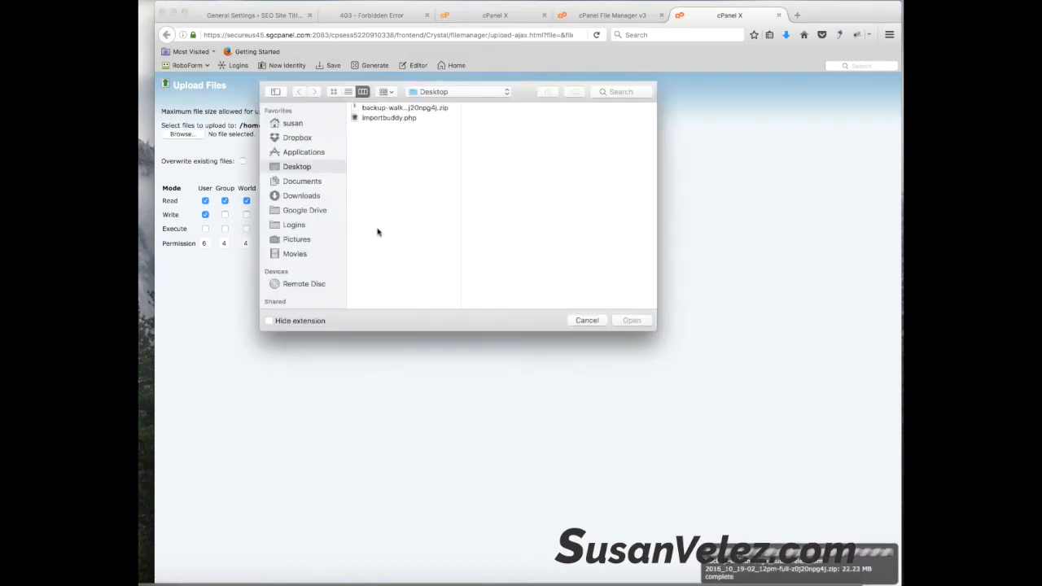
double_click(398, 119)
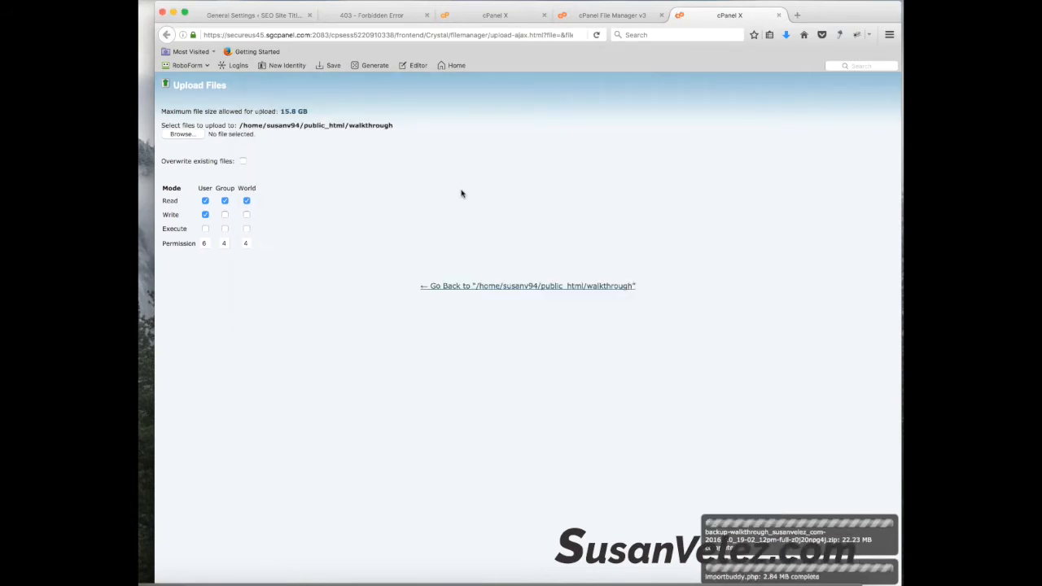
- From the cPanel dashboard's Databases section, open MySQL Databases
click(496, 15)
scroll(383, 296, up, 2)
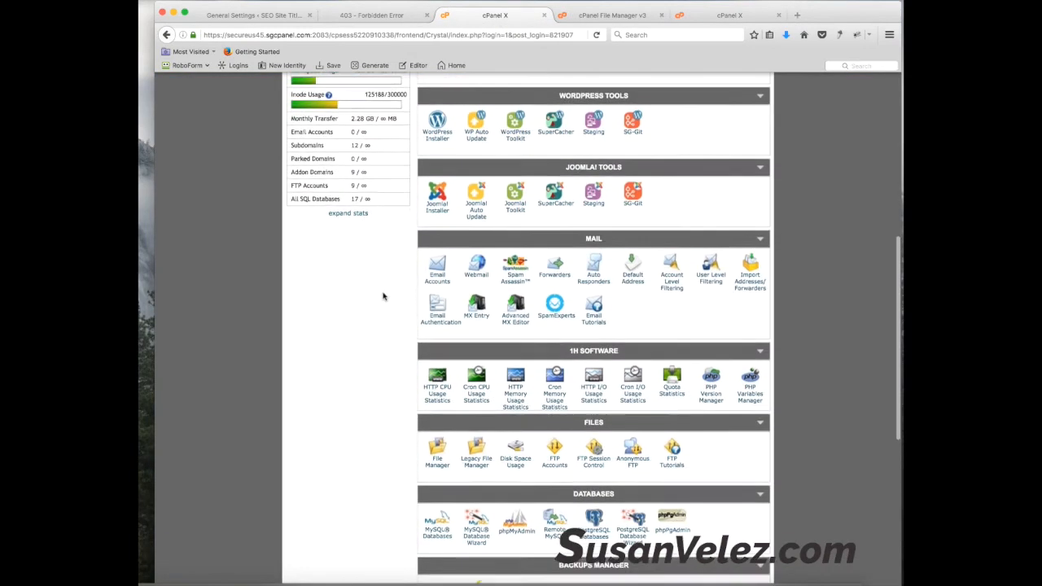
scroll(382, 296, up, 3)
scroll(784, 233, down, 1)
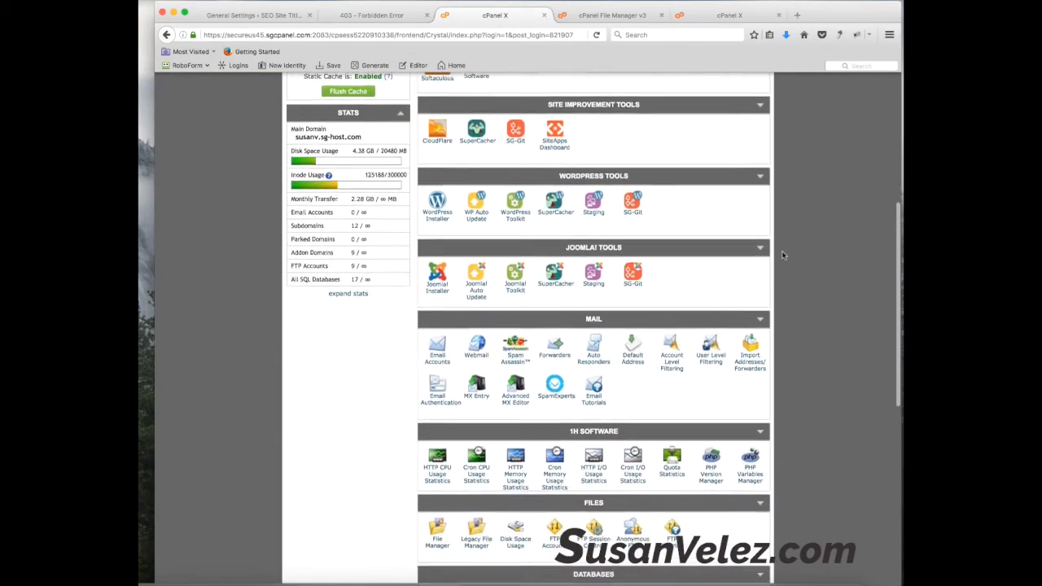
scroll(783, 254, down, 5)
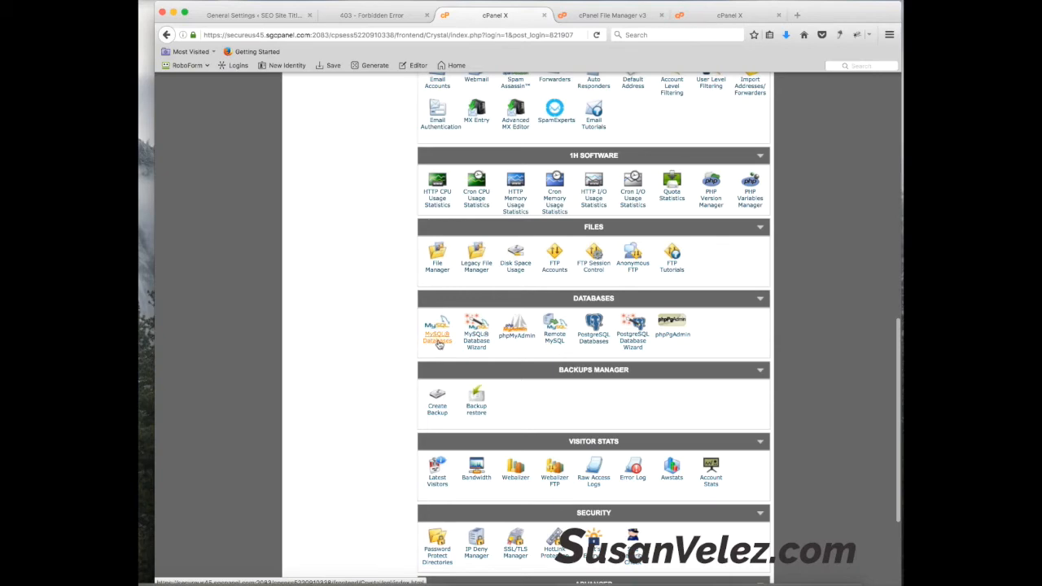
click(440, 339)
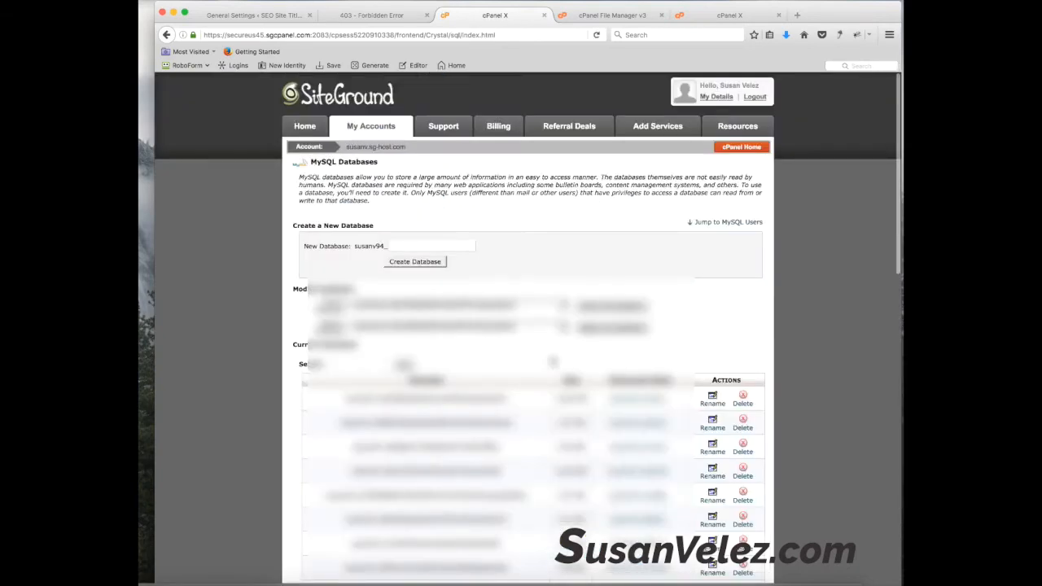
- Generate a 22-character random string with RoboForm and copy it
click(454, 245)
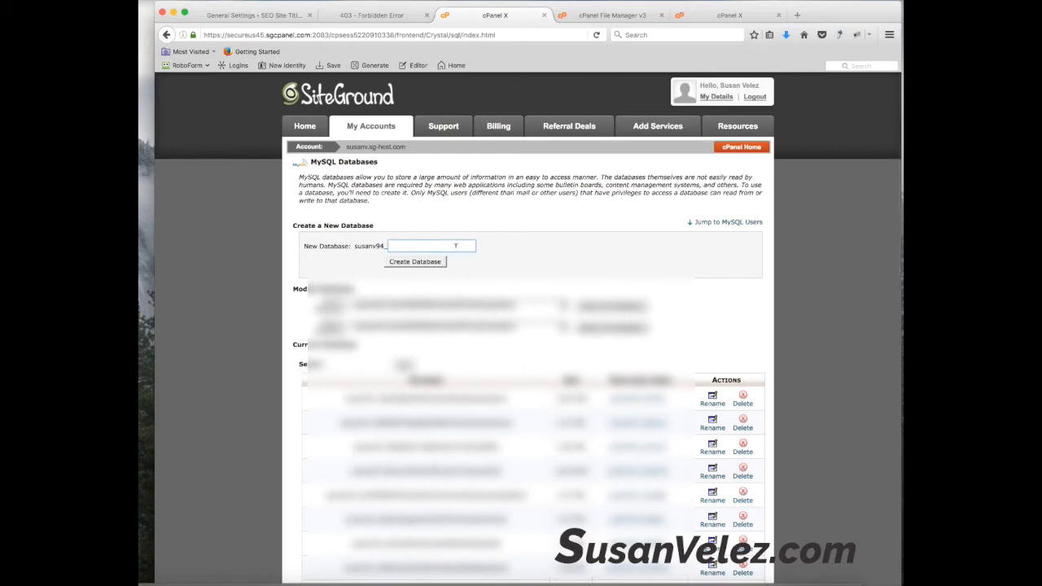
click(302, 67)
click(404, 66)
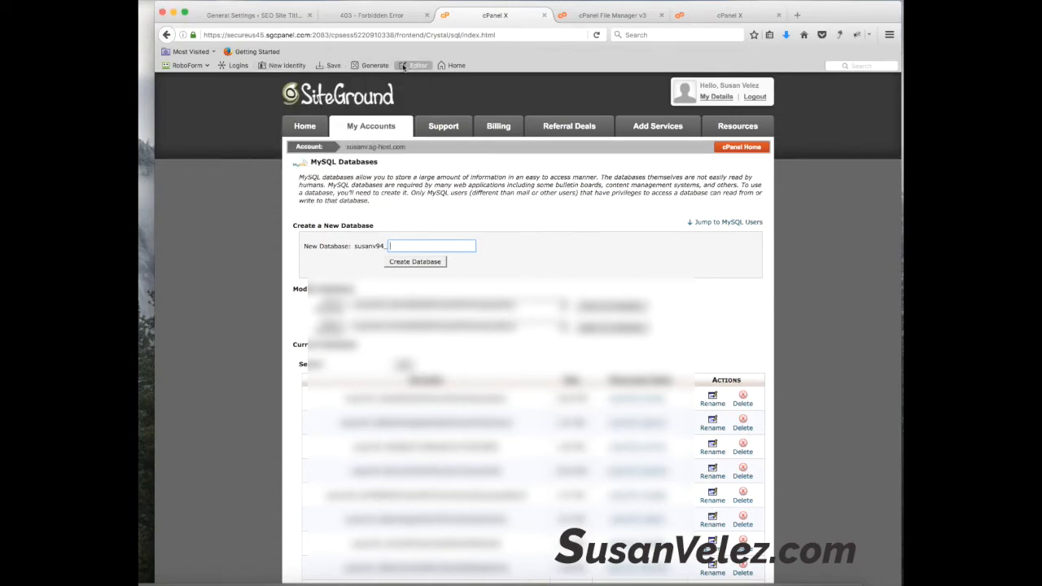
click(281, 66)
click(363, 68)
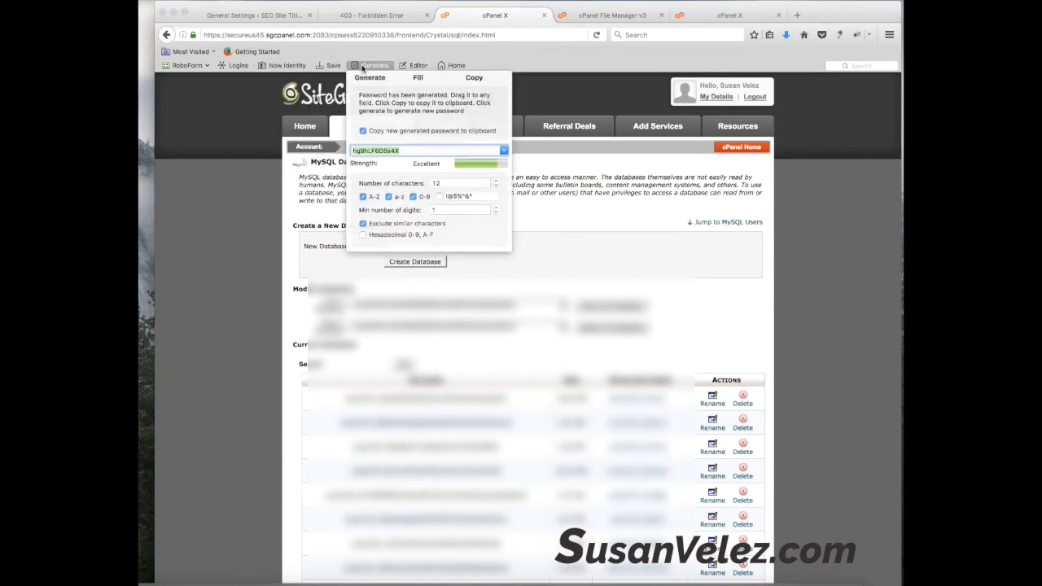
text(22)
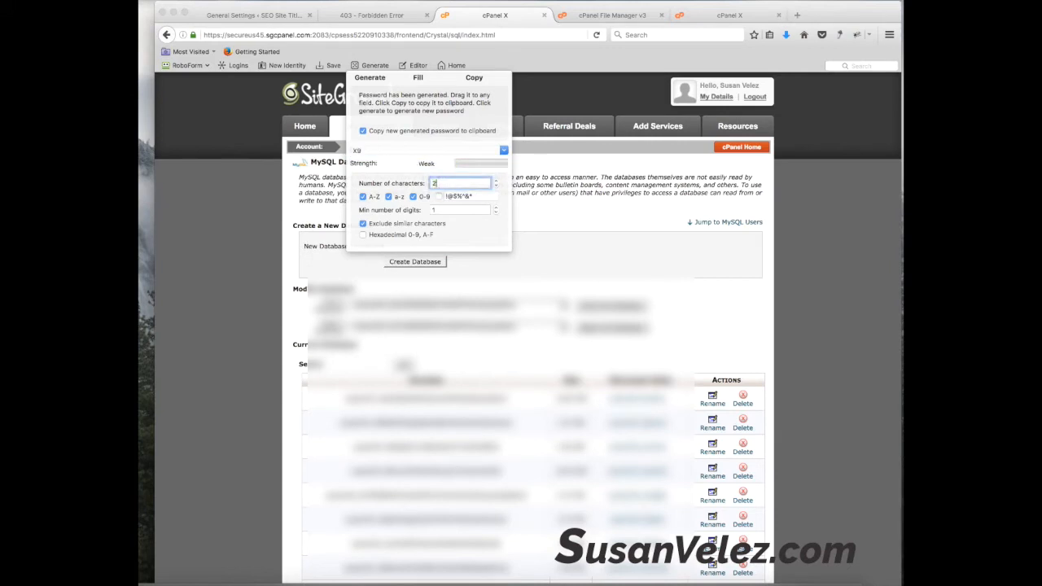
click(446, 194)
drag(445, 196, 474, 195)
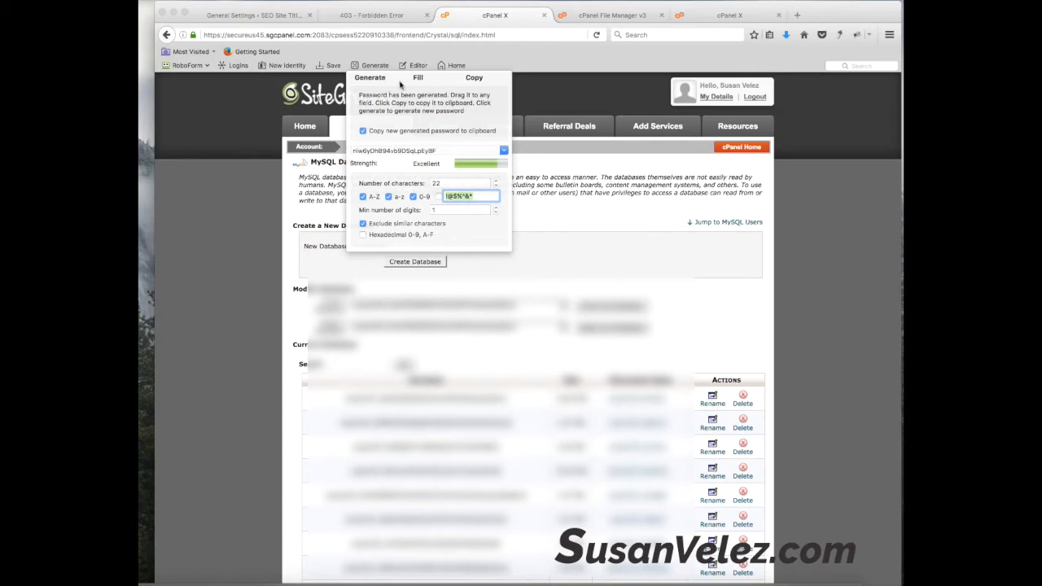
click(472, 78)
click(514, 270)
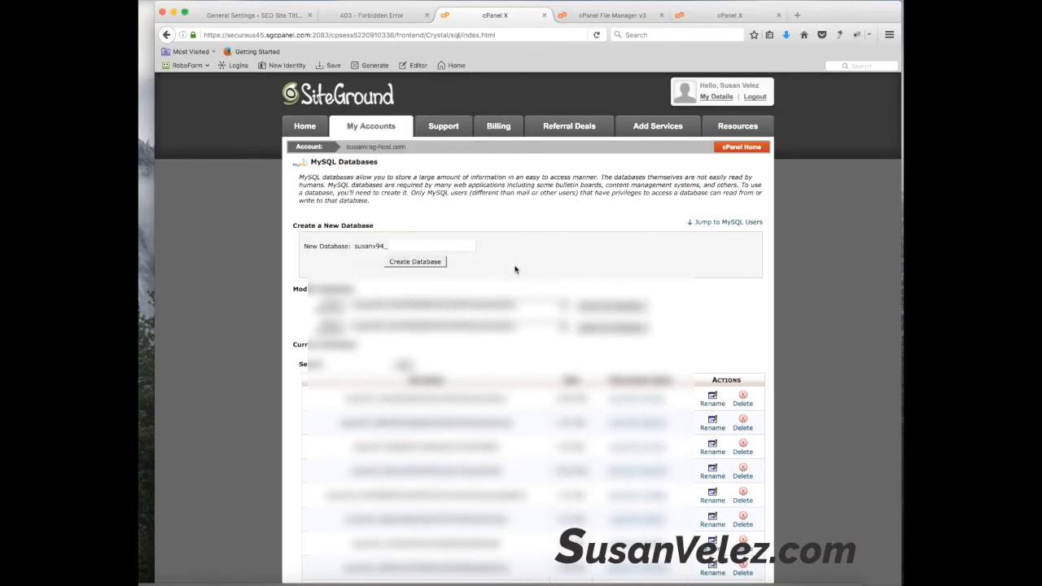
- Create a database named with the pasted random string plus 'WalkthroughSite'
click(461, 242)
key(super+v)
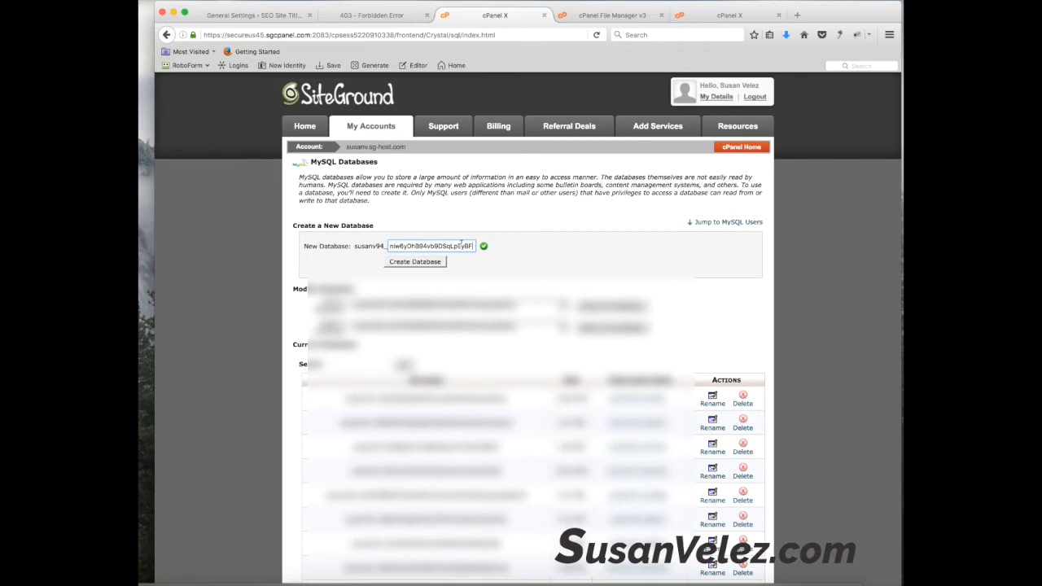
text(WalkthroughSite)
click(409, 262)
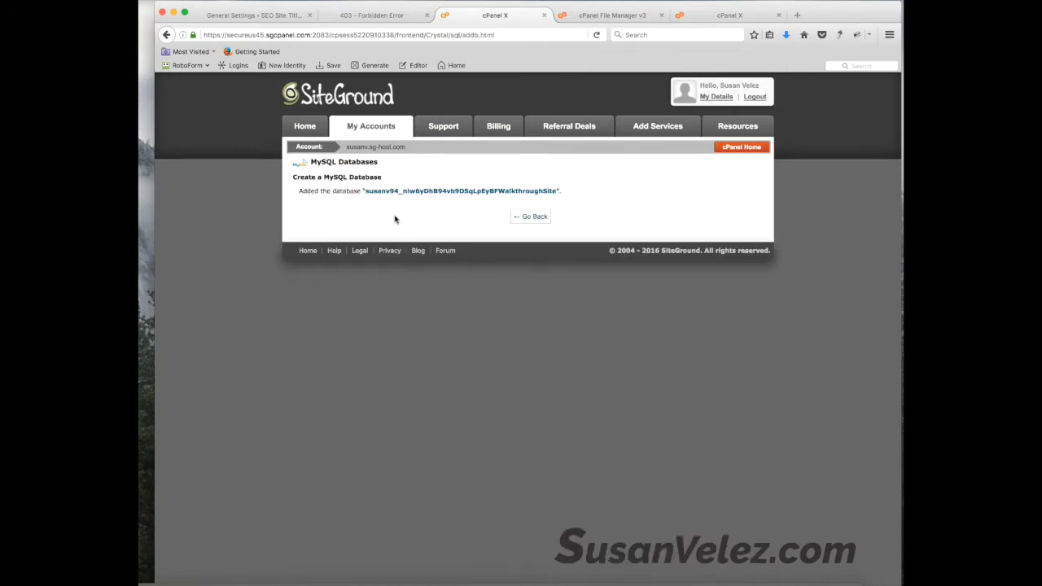
- Save the new database's full name in a blank TextEdit note and go back to MySQL Databases
drag(365, 190, 552, 189)
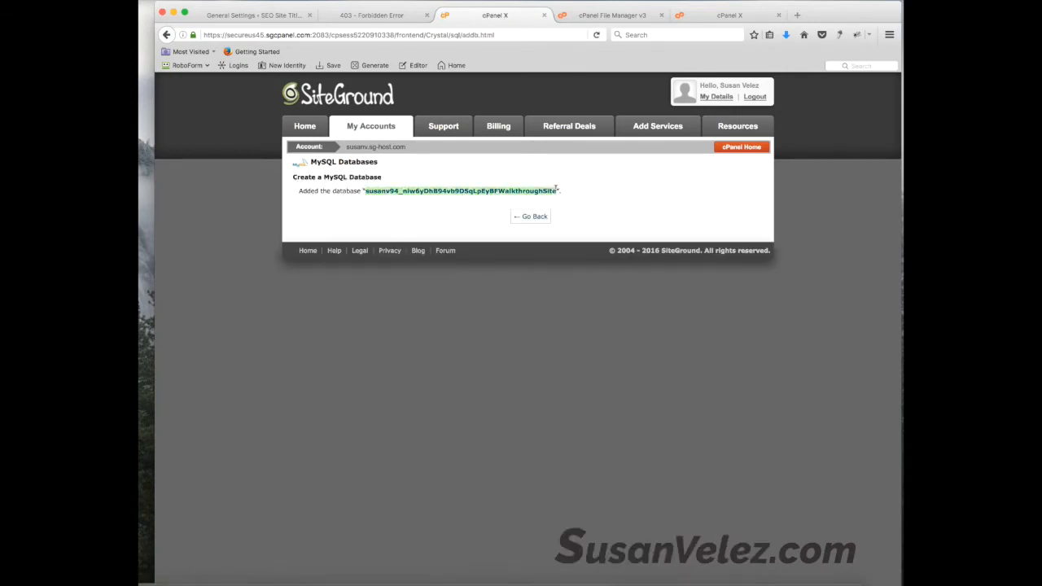
click(427, 581)
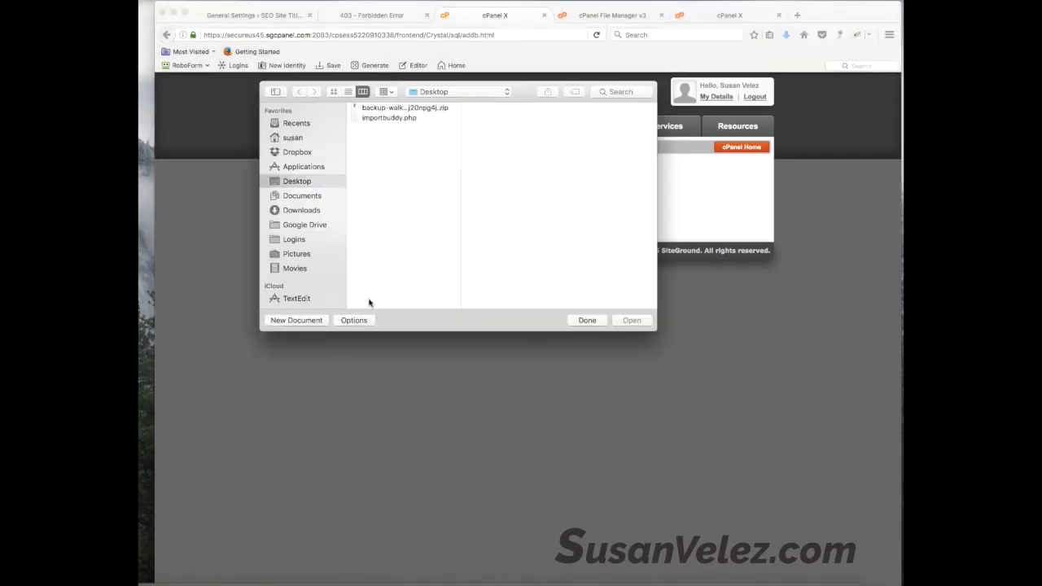
click(294, 322)
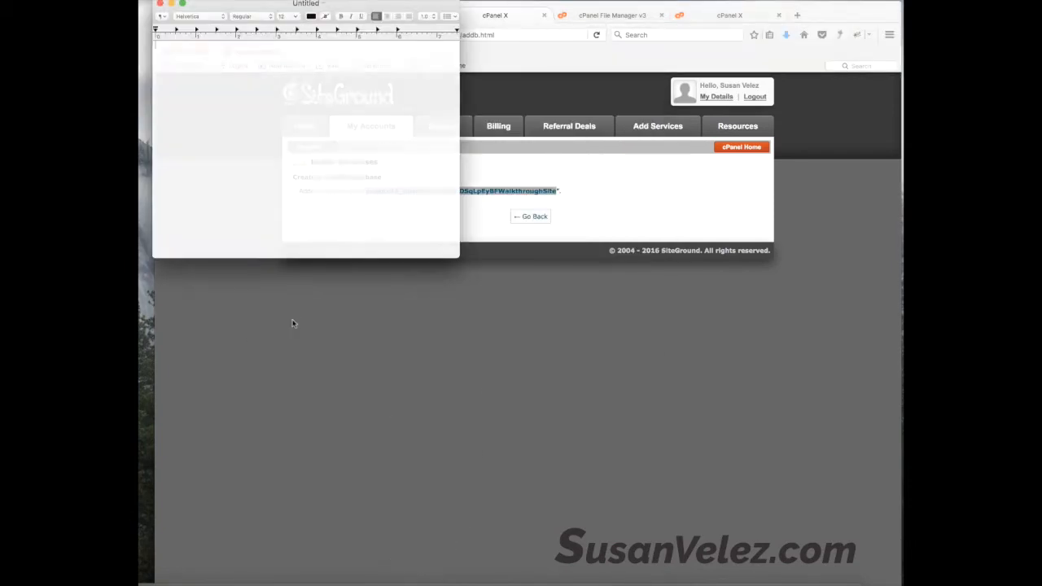
key(super+v)
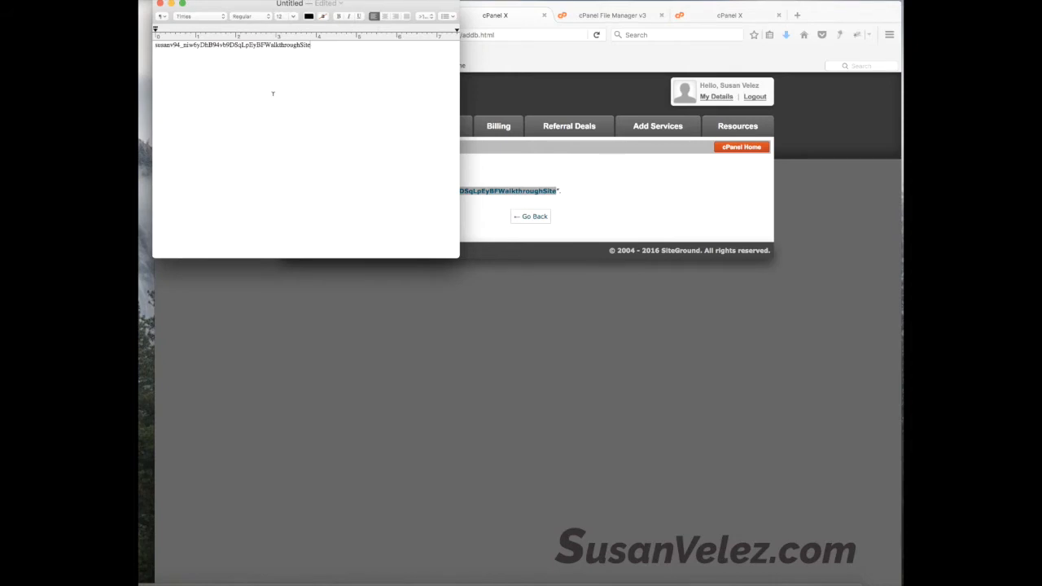
click(171, 3)
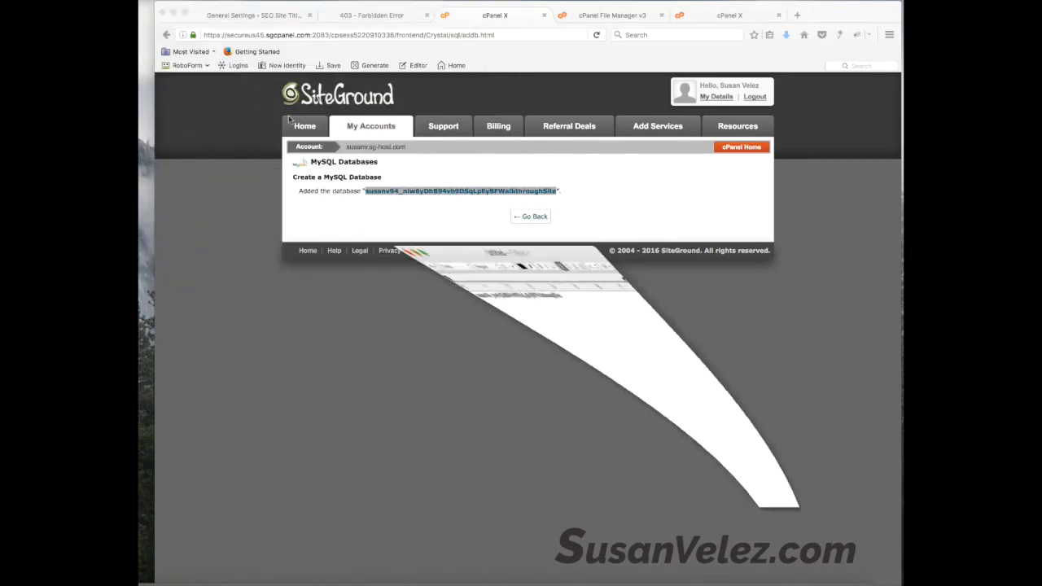
click(530, 217)
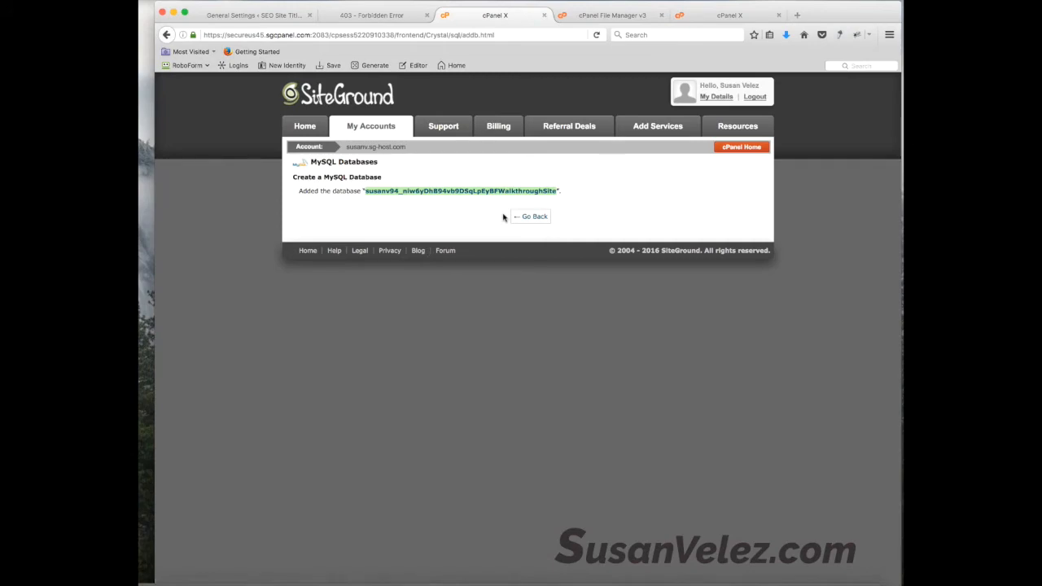
click(521, 216)
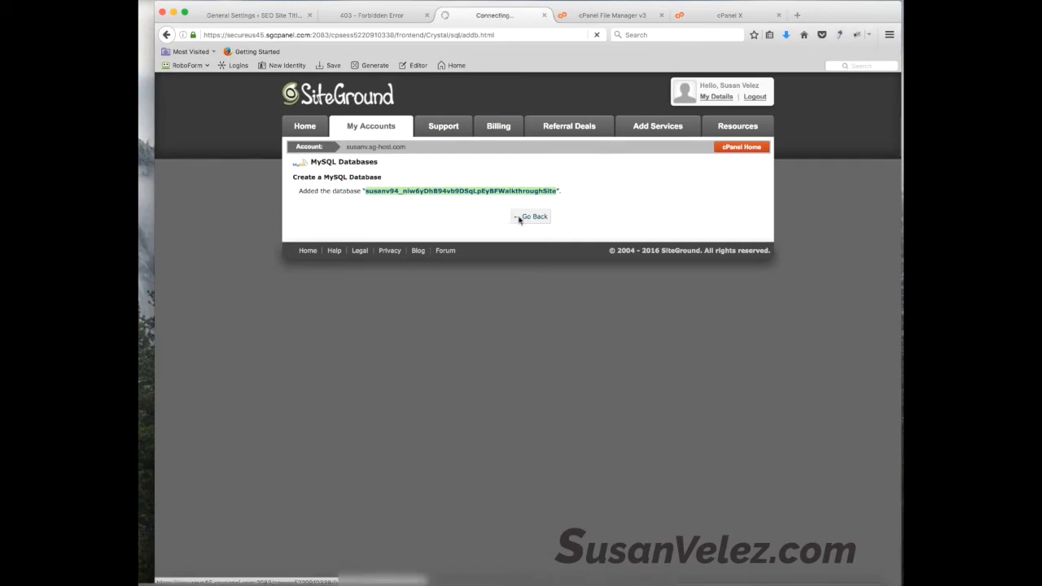
- Enter username 'demowal' and fill both password fields with a RoboForm-generated password
scroll(488, 269, down, 10)
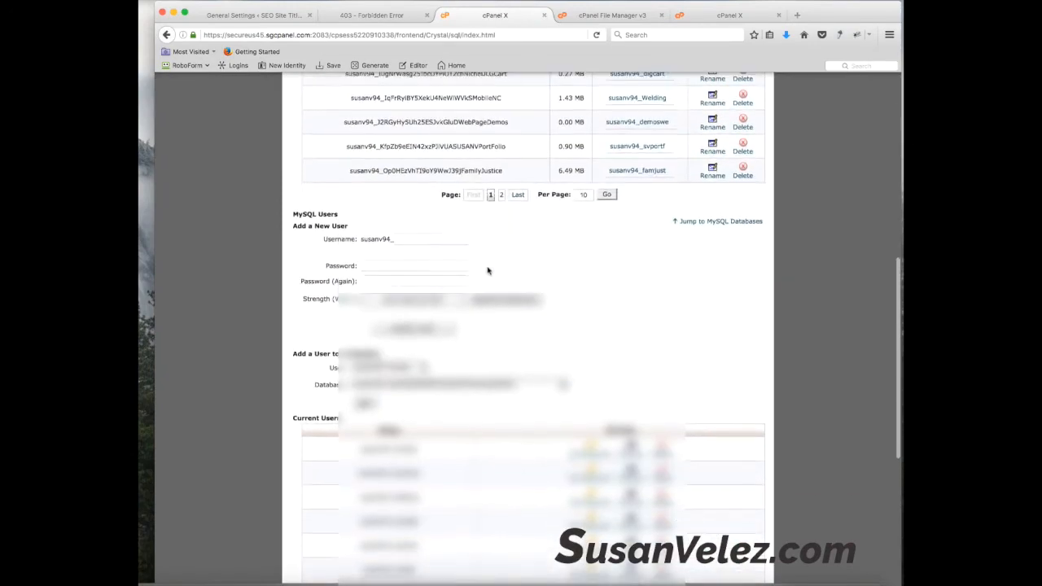
click(417, 221)
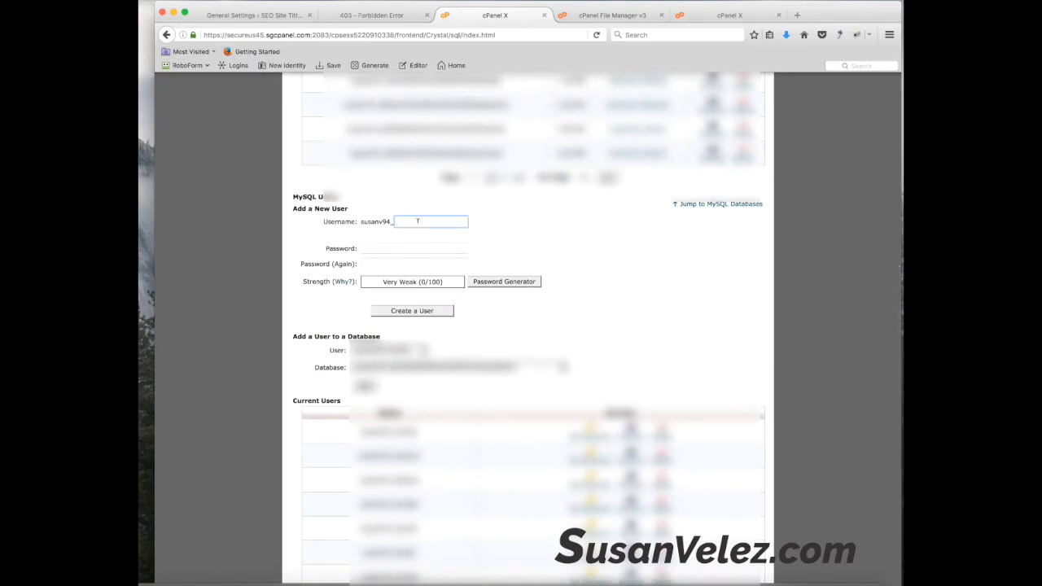
text(demowal)
click(422, 241)
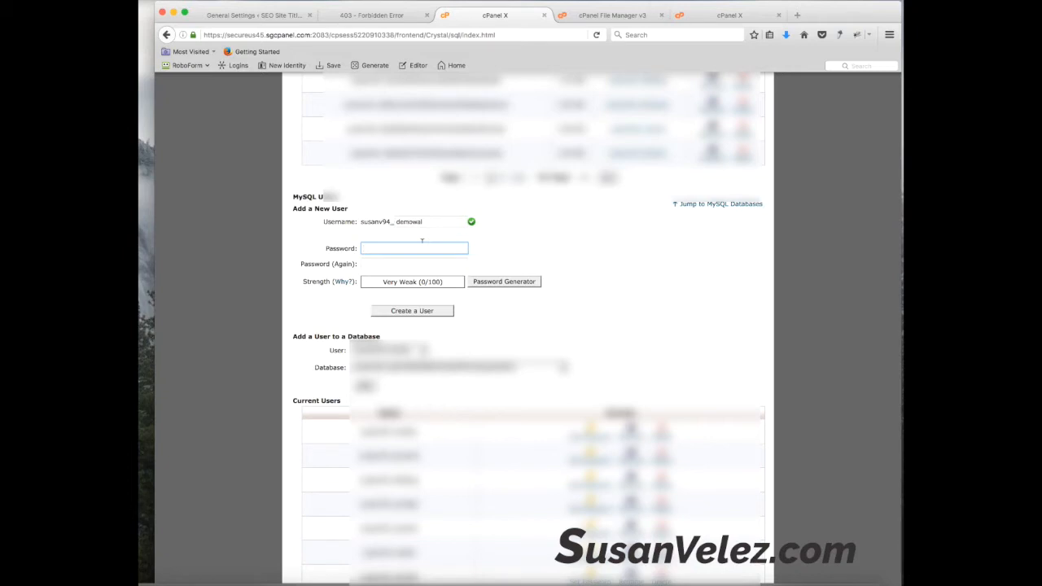
click(381, 67)
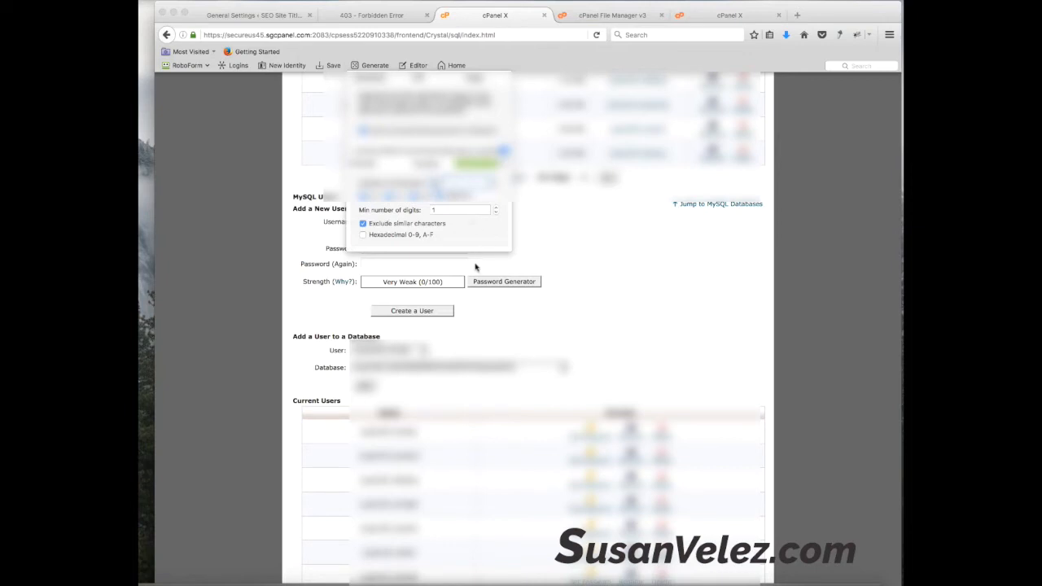
click(441, 245)
key(super+v)
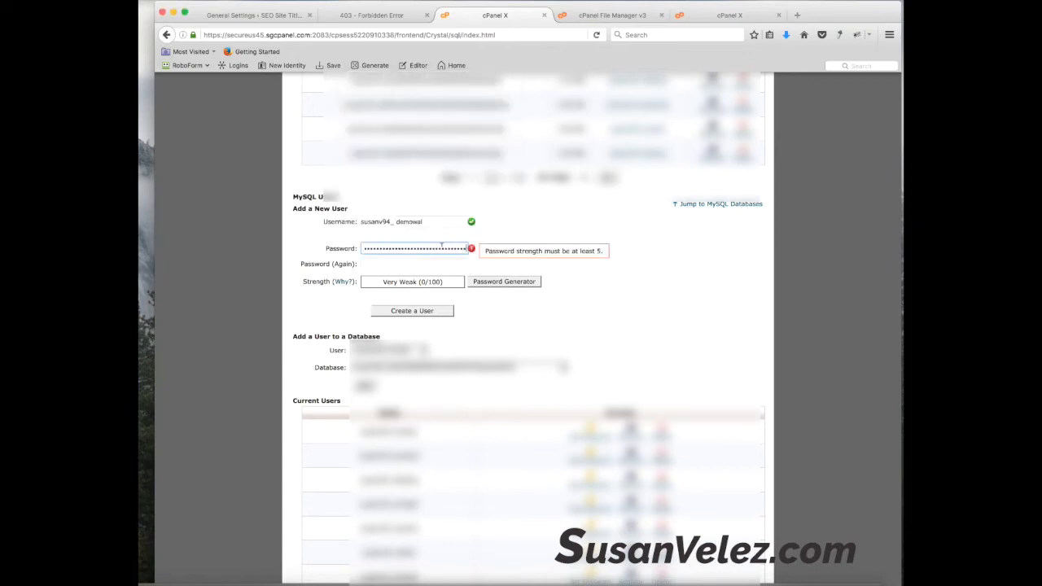
click(436, 260)
key(super+v)
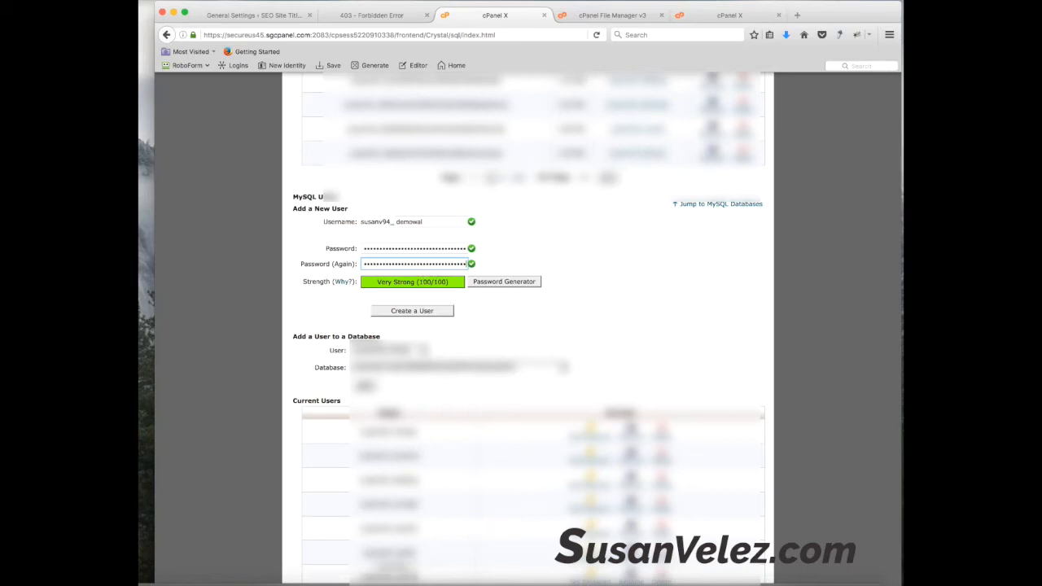
- Note the generated password in TextEdit under 'Use: Pass', then create the MySQL user
click(824, 584)
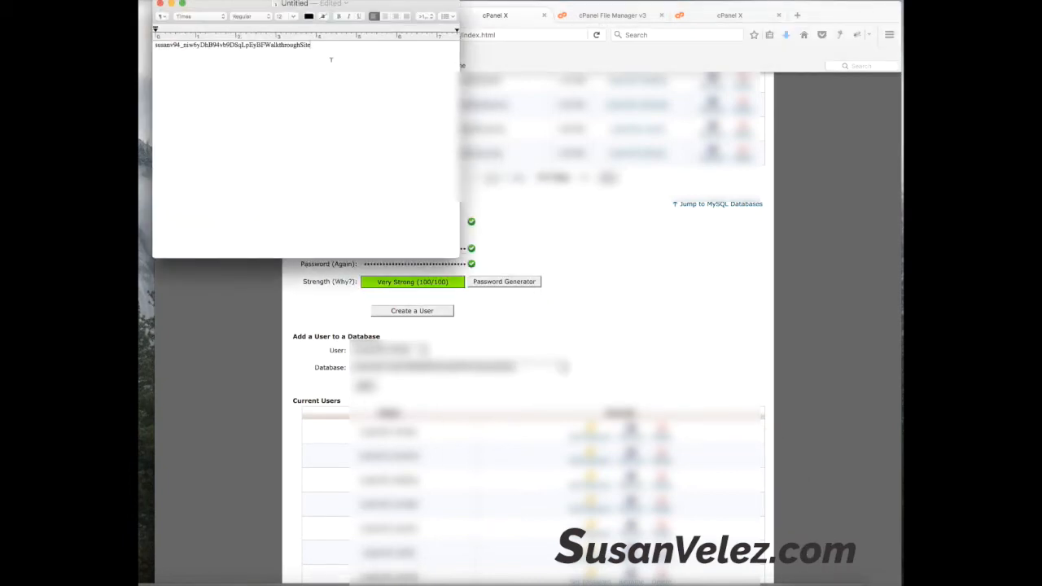
key(Return)
text(Use:  P)
text(ass:)
key(super+v)
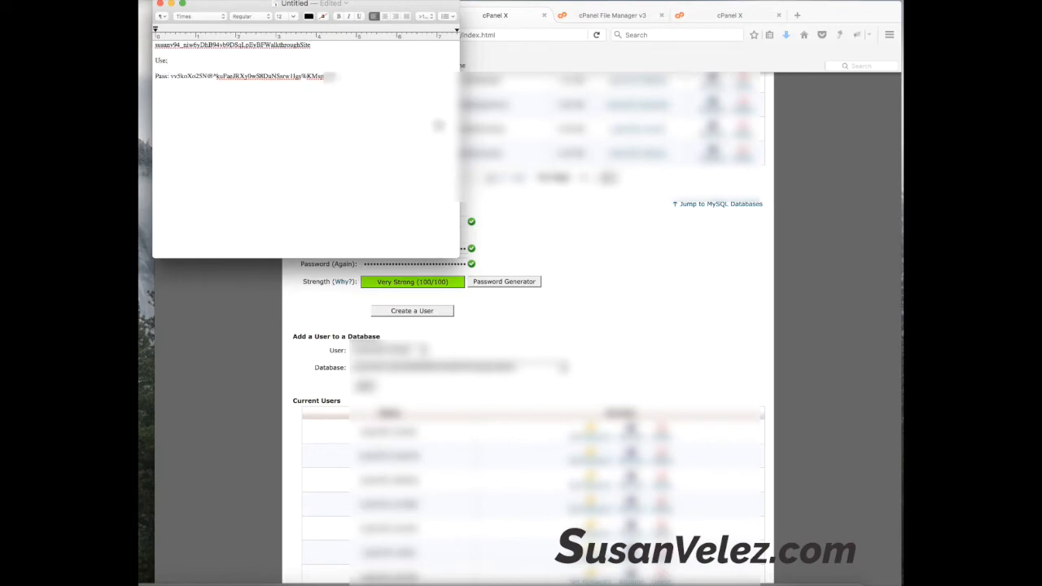
click(643, 306)
click(425, 311)
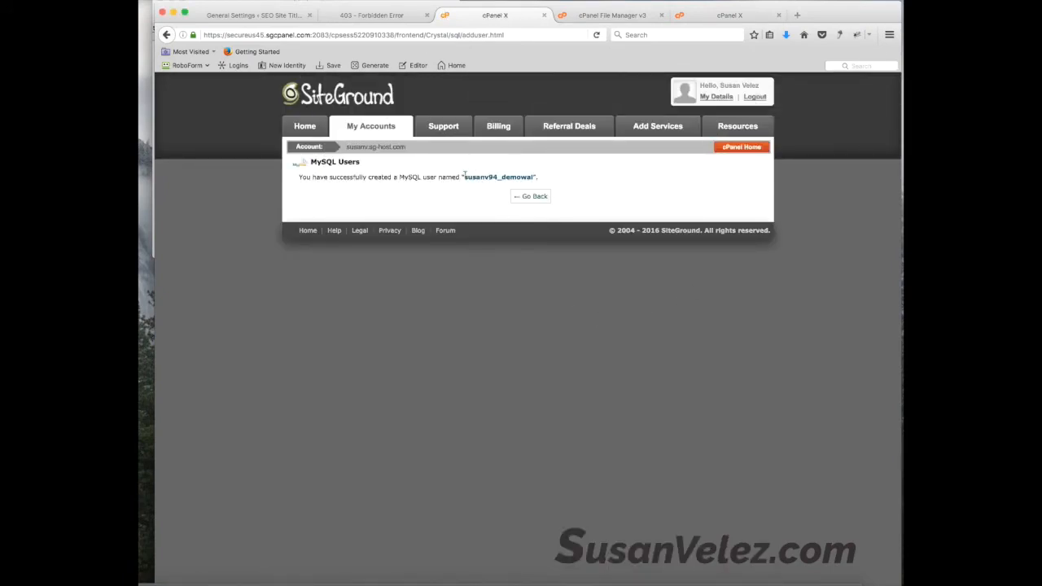
- Copy the new username into the TextEdit note and return to MySQL Databases
drag(464, 176, 535, 177)
key(super+c)
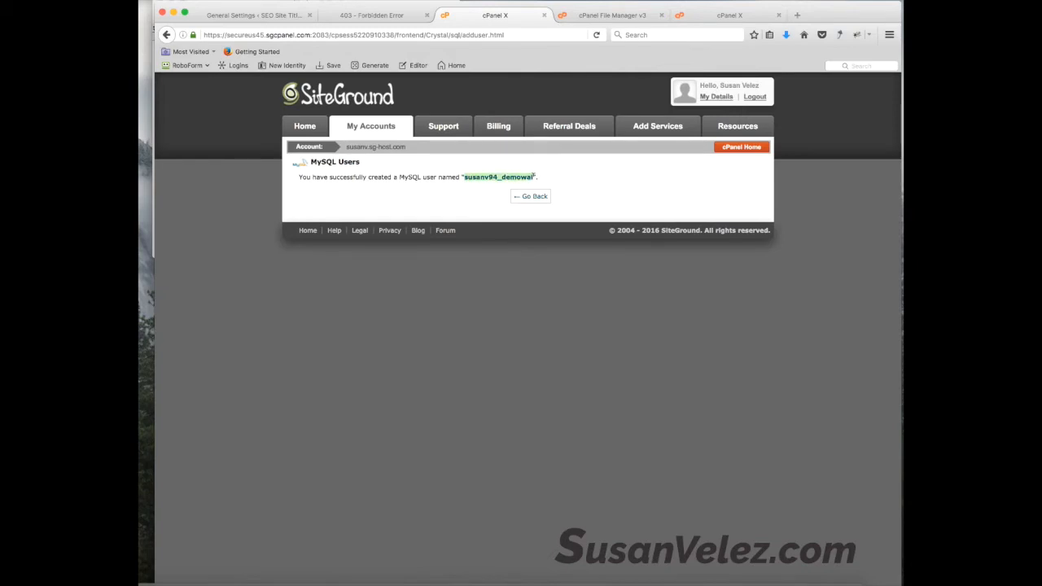
click(412, 577)
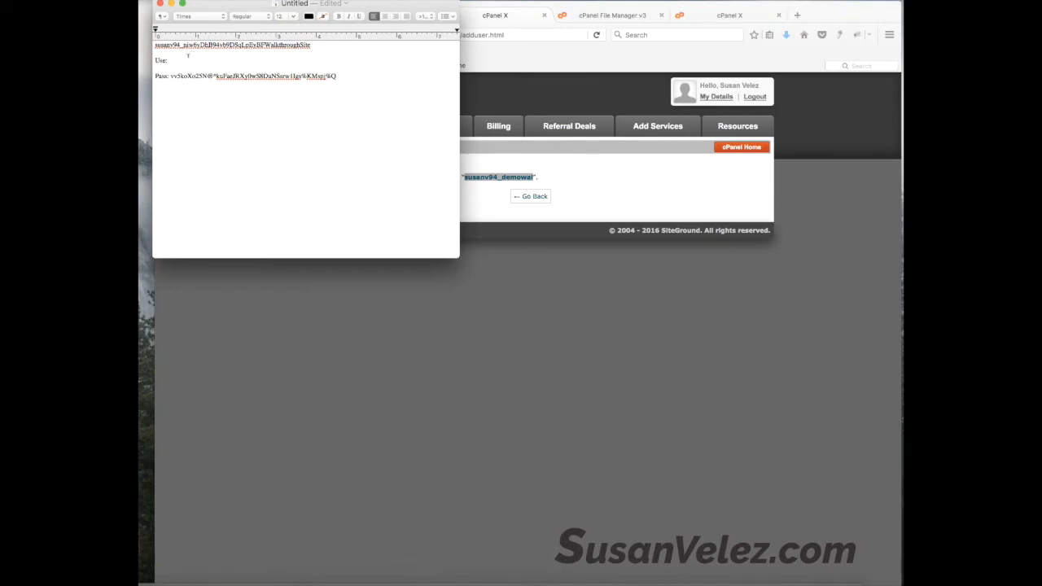
key(super+v)
click(526, 152)
click(535, 198)
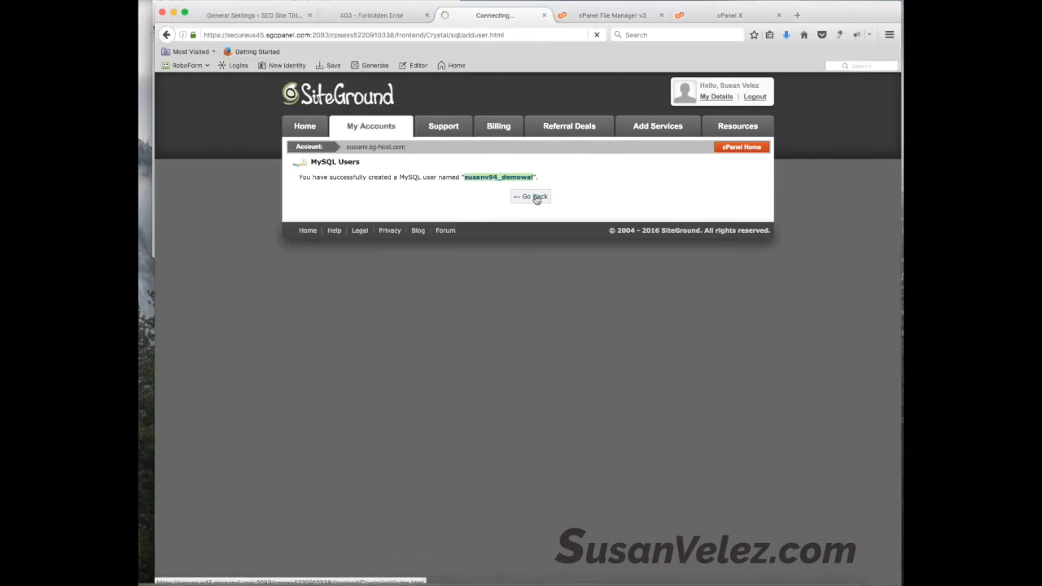
- Under Add a User to a Database, pick the demowal user and the WalkthroughSite database, then add
scroll(595, 207, down, 3)
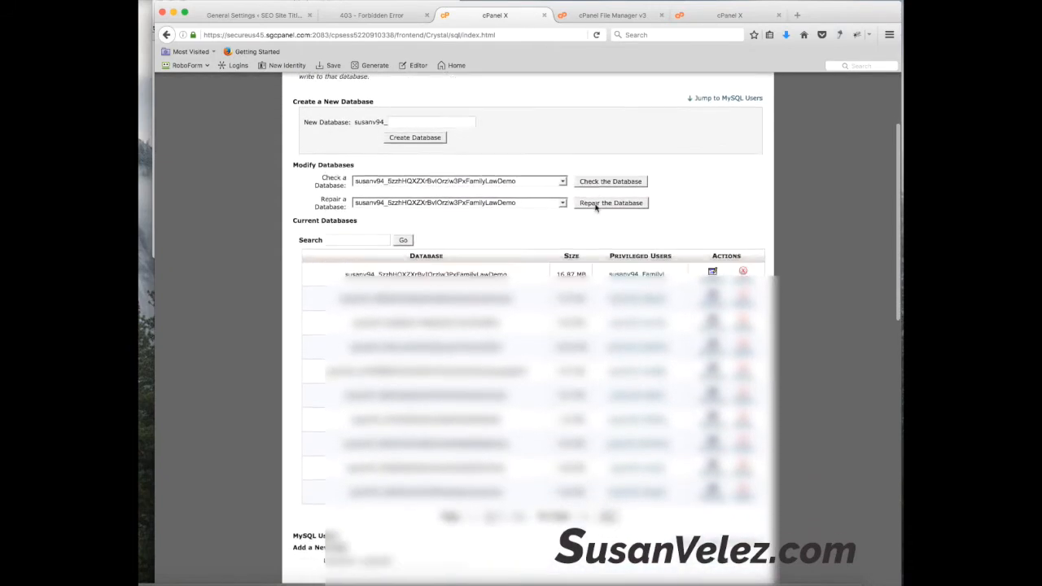
scroll(484, 442, down, 5)
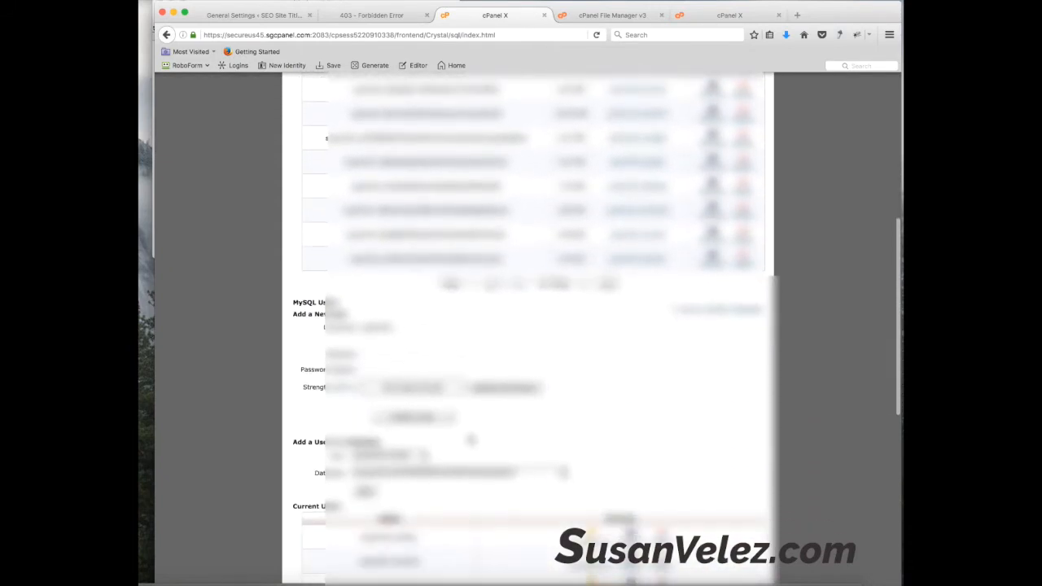
click(421, 455)
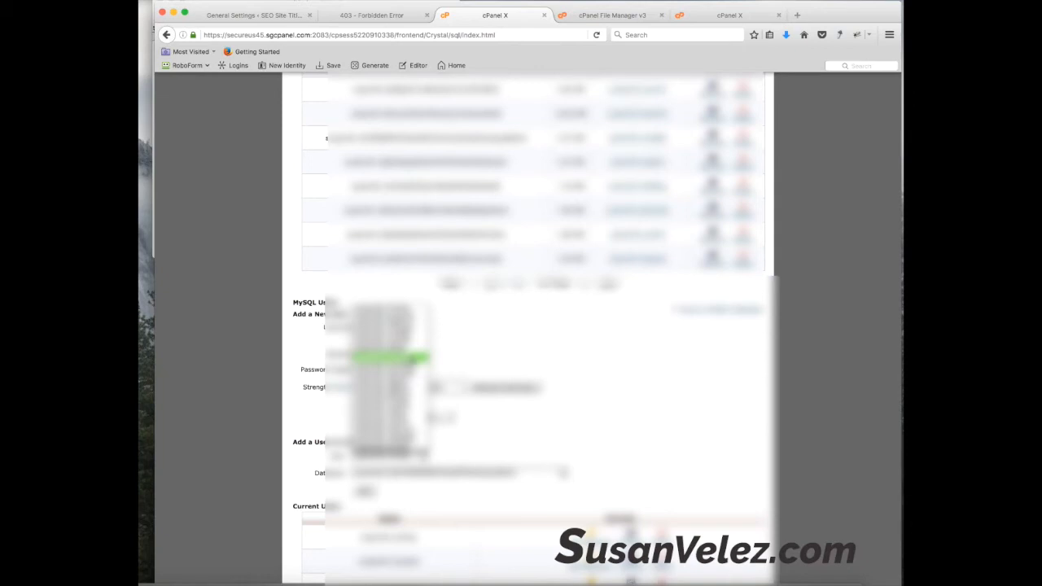
click(412, 582)
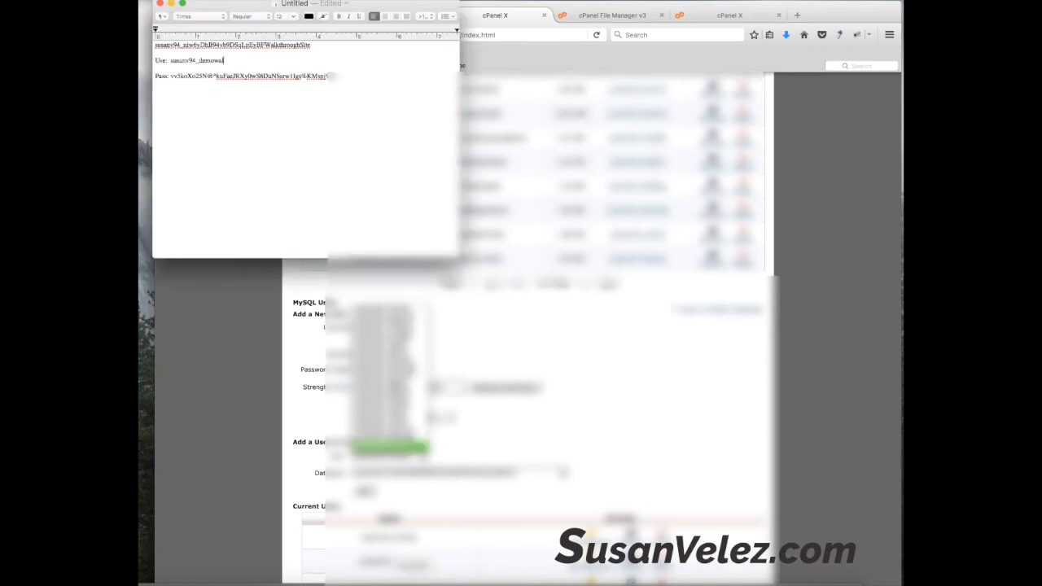
click(565, 322)
click(420, 462)
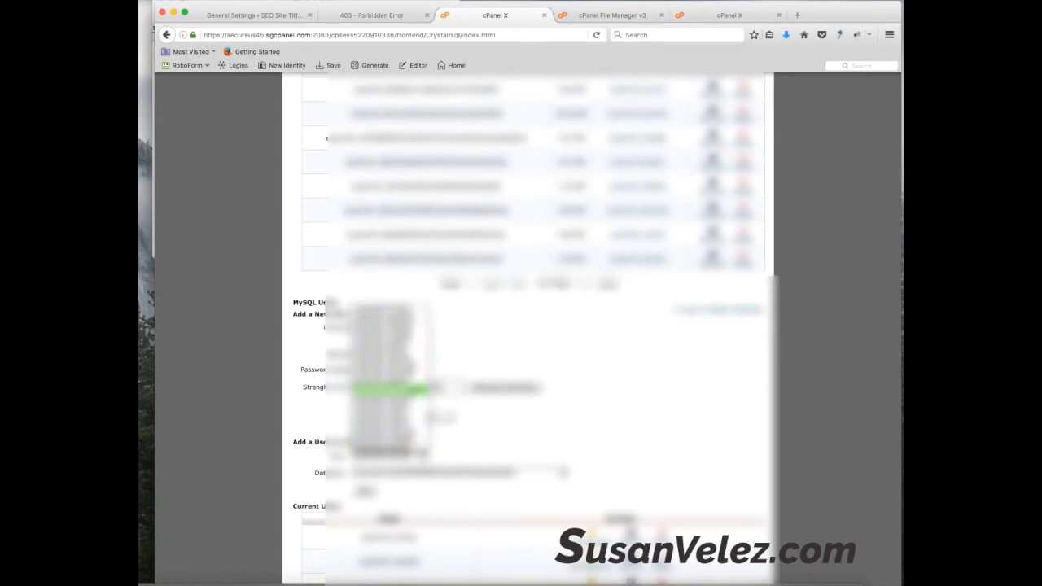
click(417, 372)
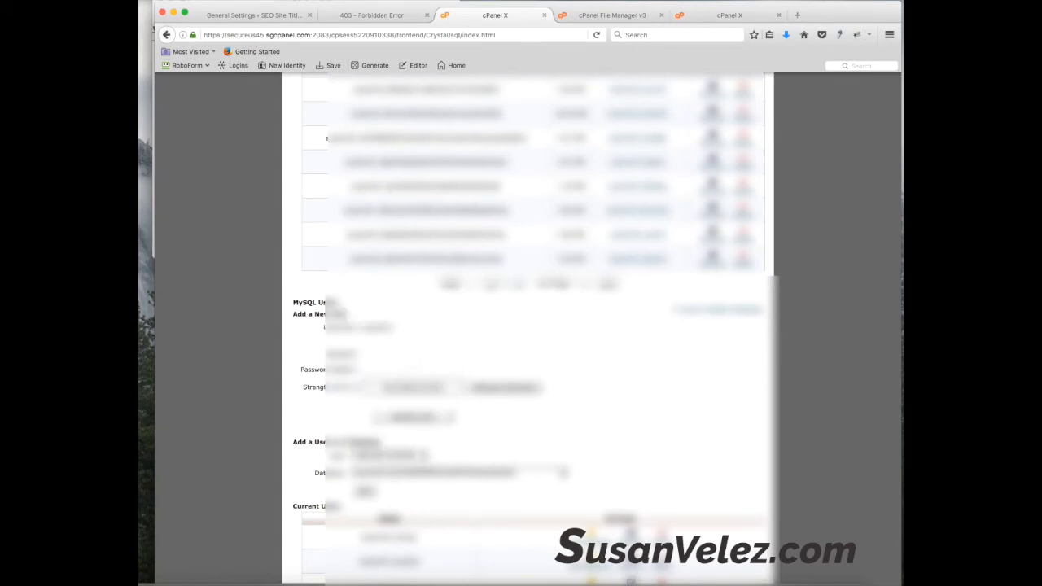
click(562, 473)
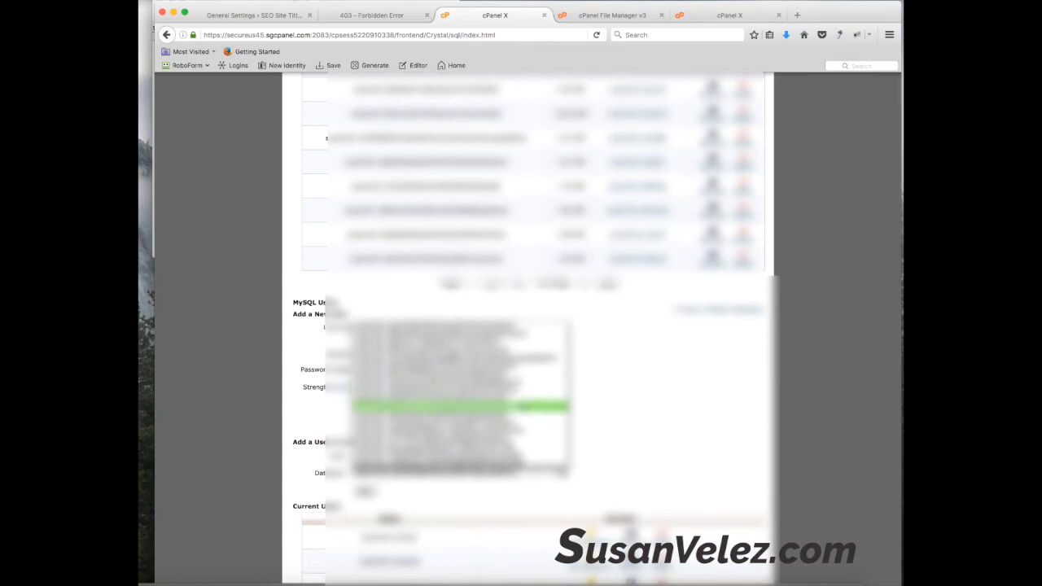
click(414, 576)
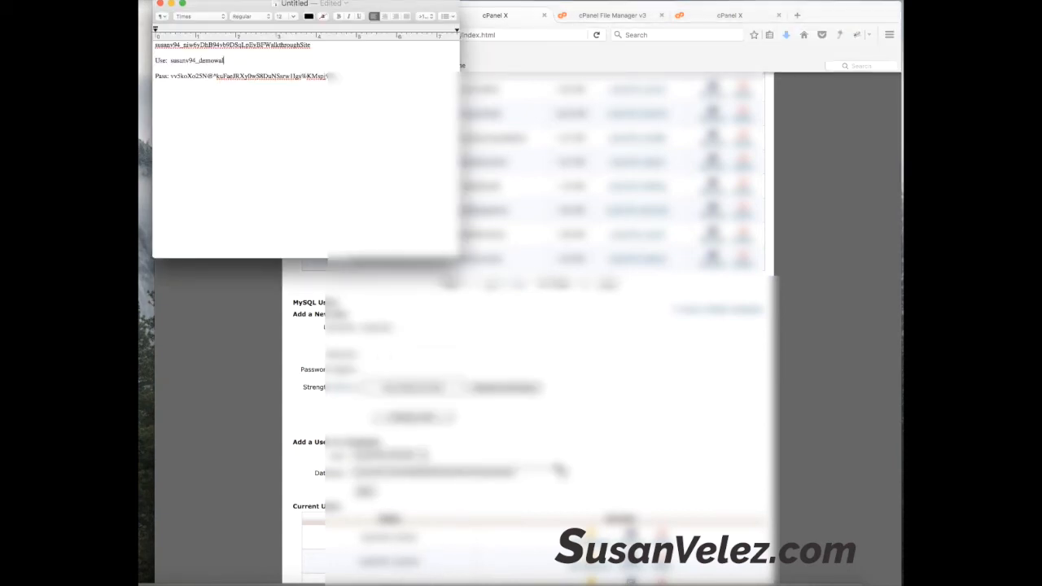
click(563, 476)
click(563, 475)
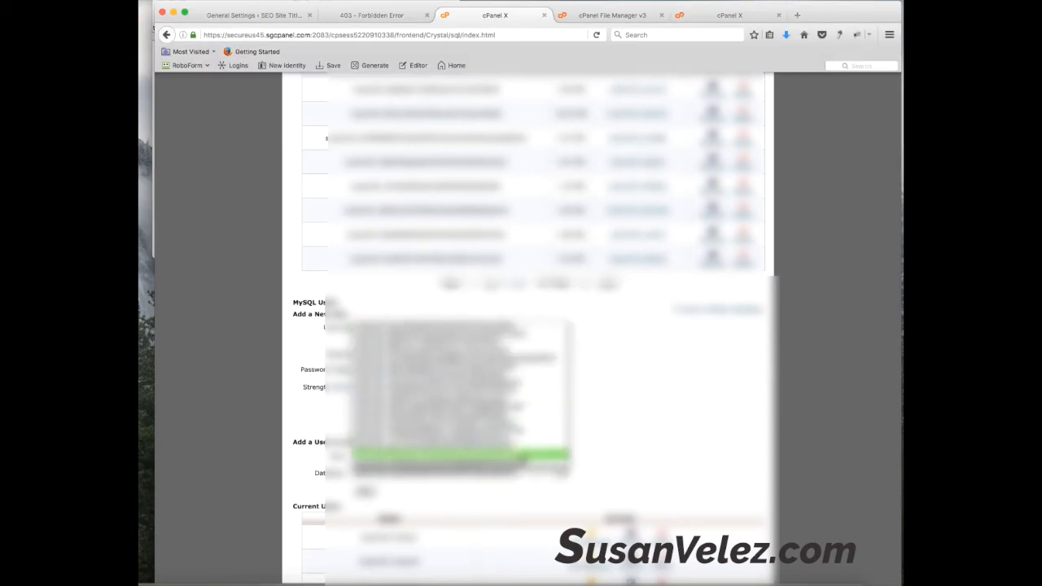
click(522, 457)
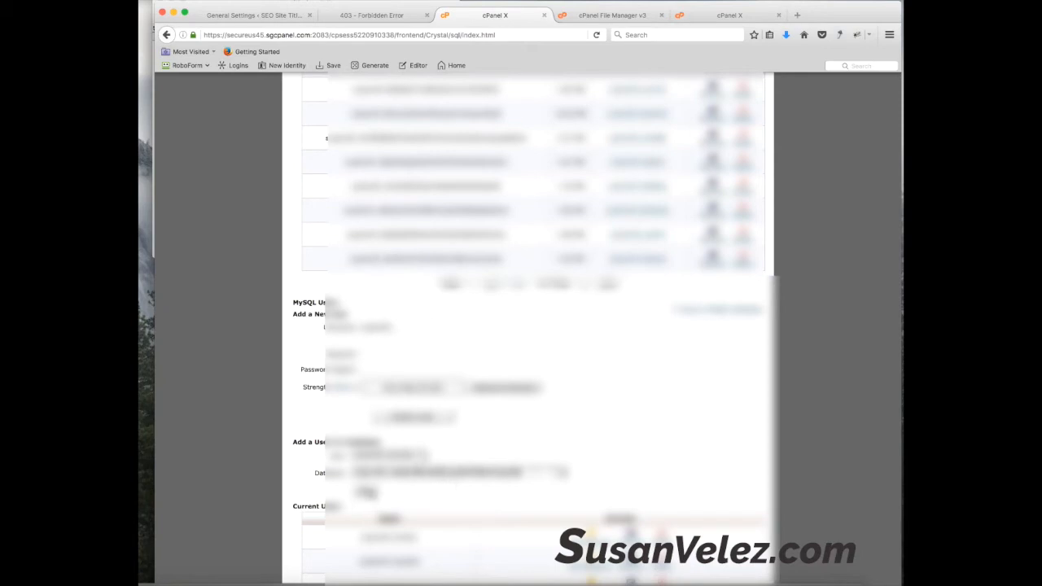
click(366, 492)
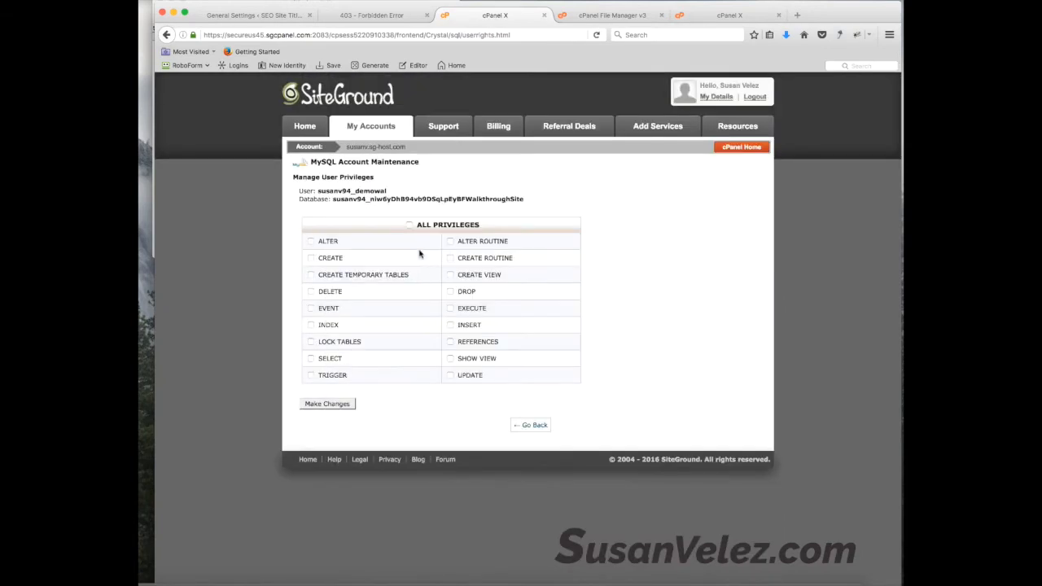
- Grant demowal ALL PRIVILEGES on the WalkthroughSite database and save the changes
click(409, 224)
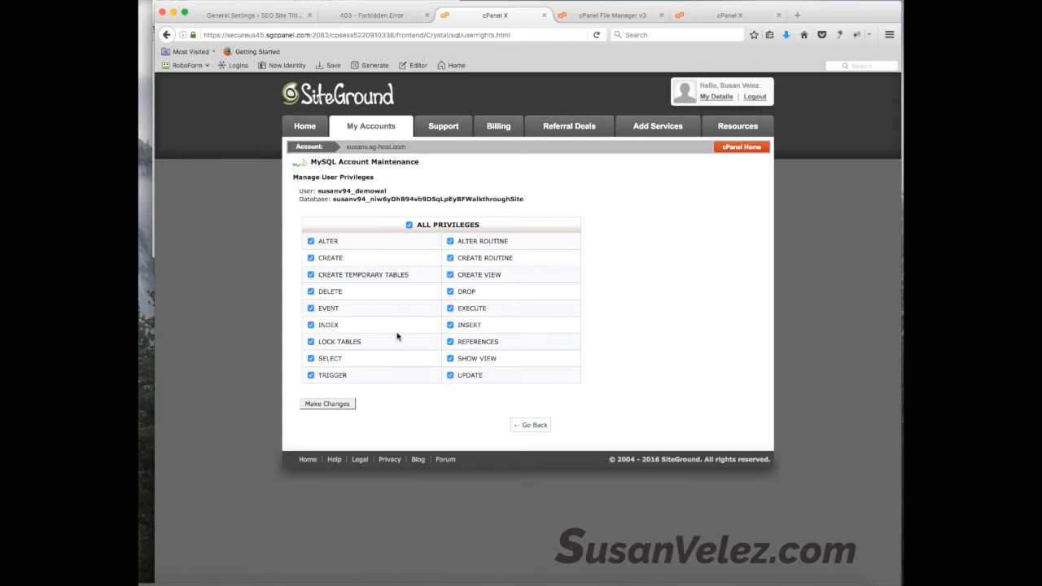
click(311, 342)
click(311, 326)
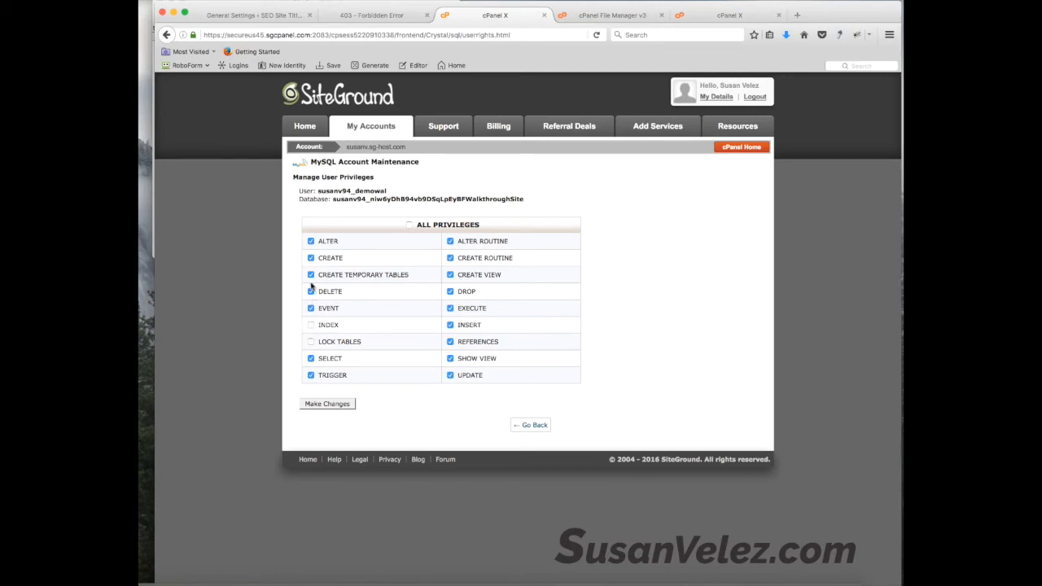
click(451, 342)
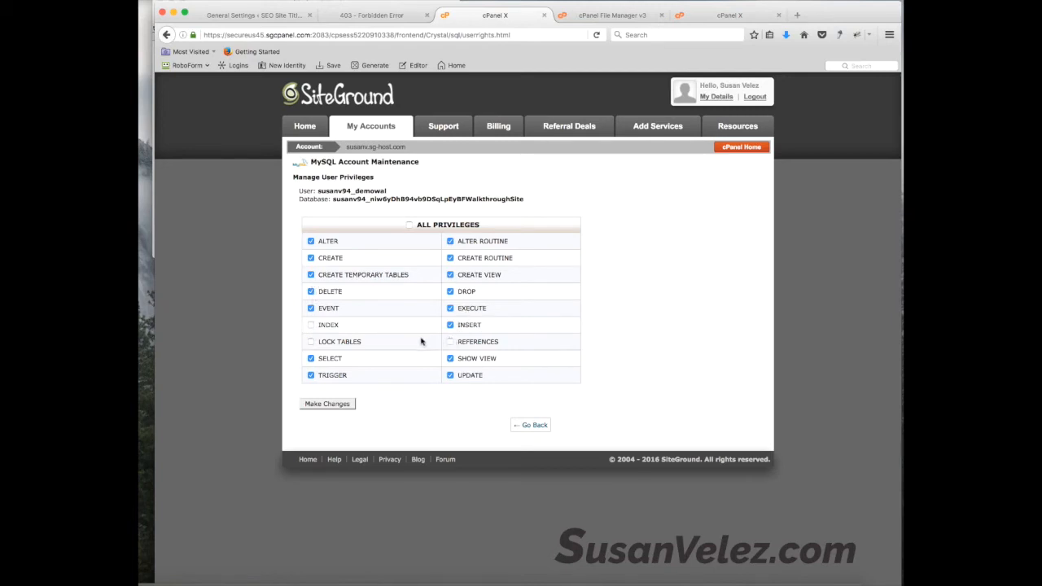
click(409, 226)
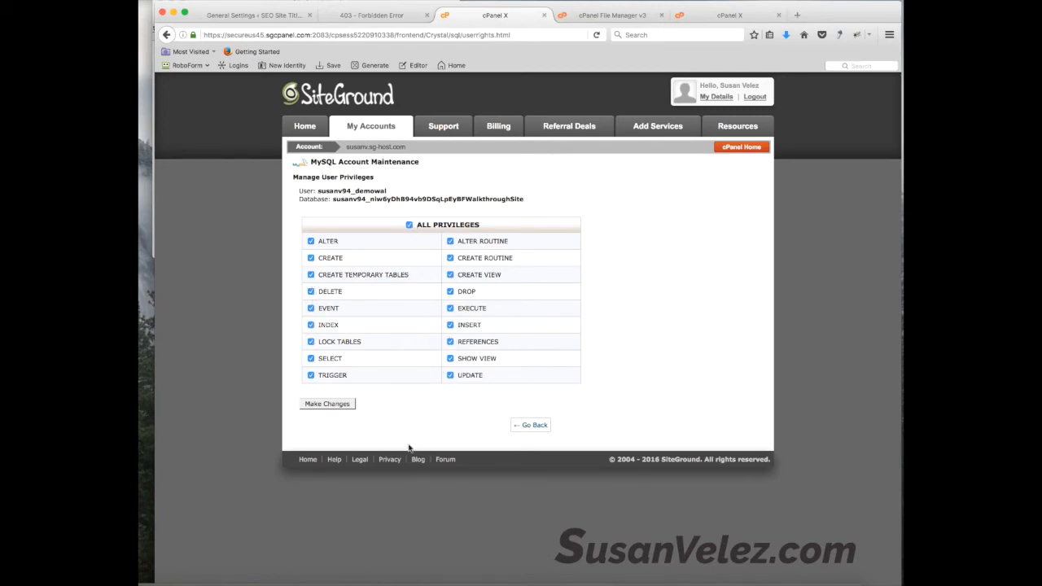
click(343, 409)
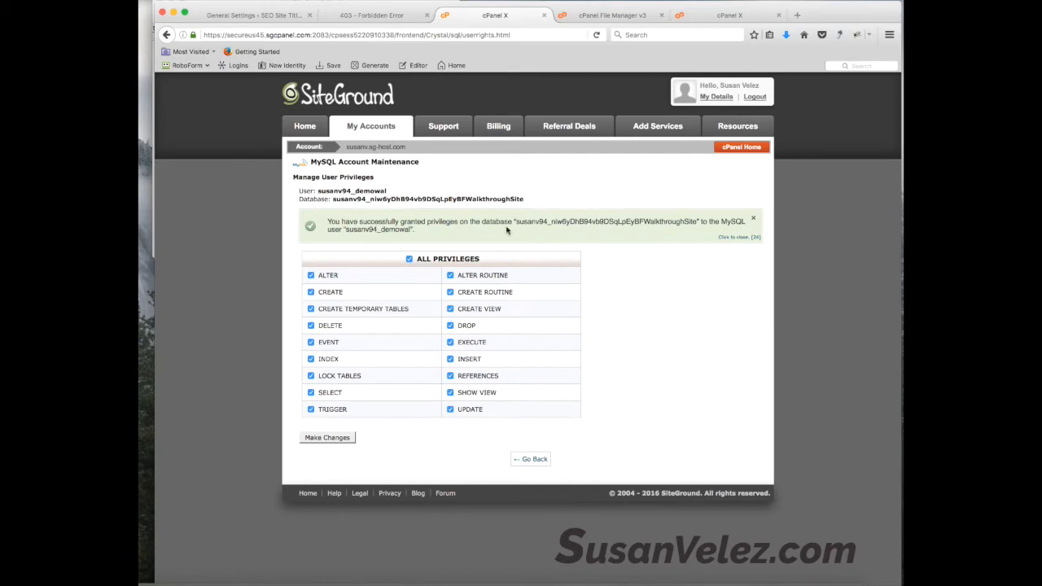
click(703, 18)
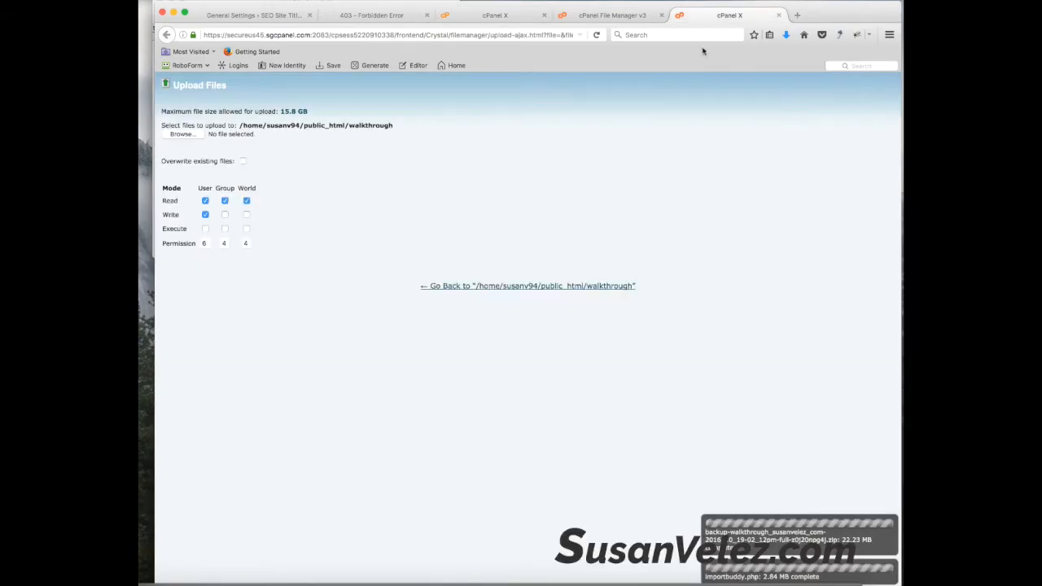
- In a new Firefox tab, load the walkthrough subdomain's /importbuddy.php address
click(797, 16)
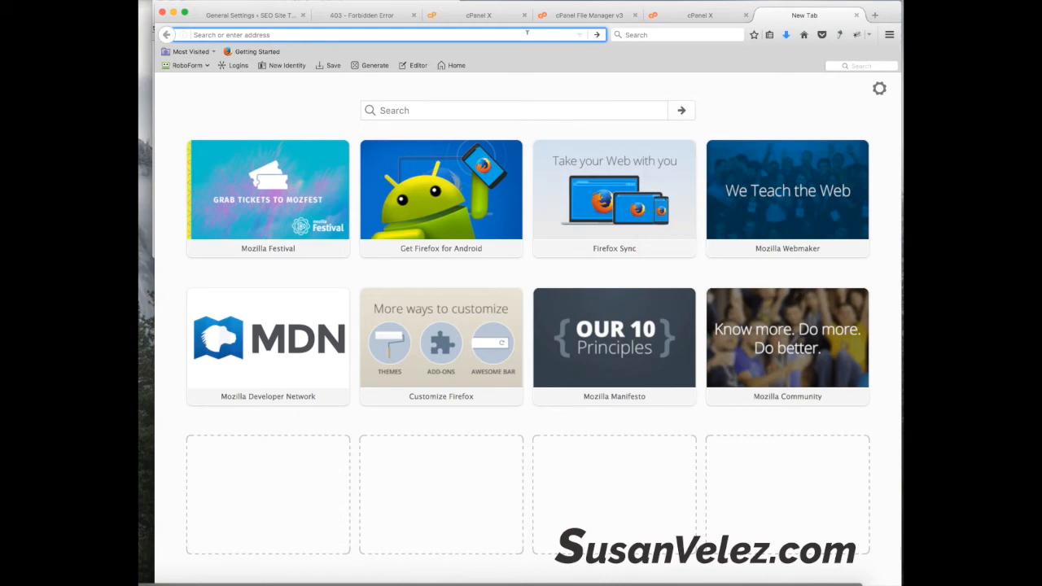
text(http://)
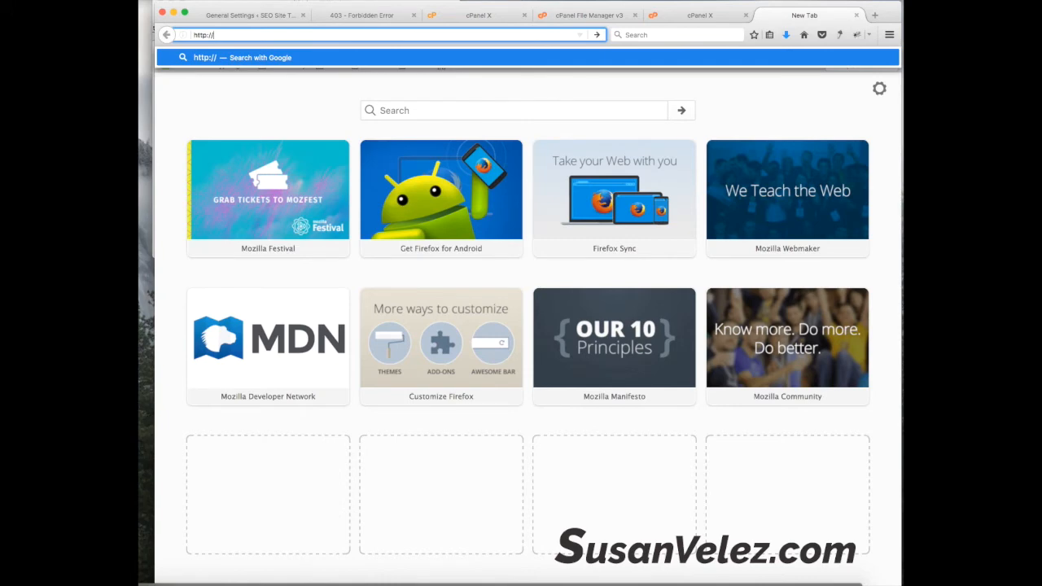
text(walk)
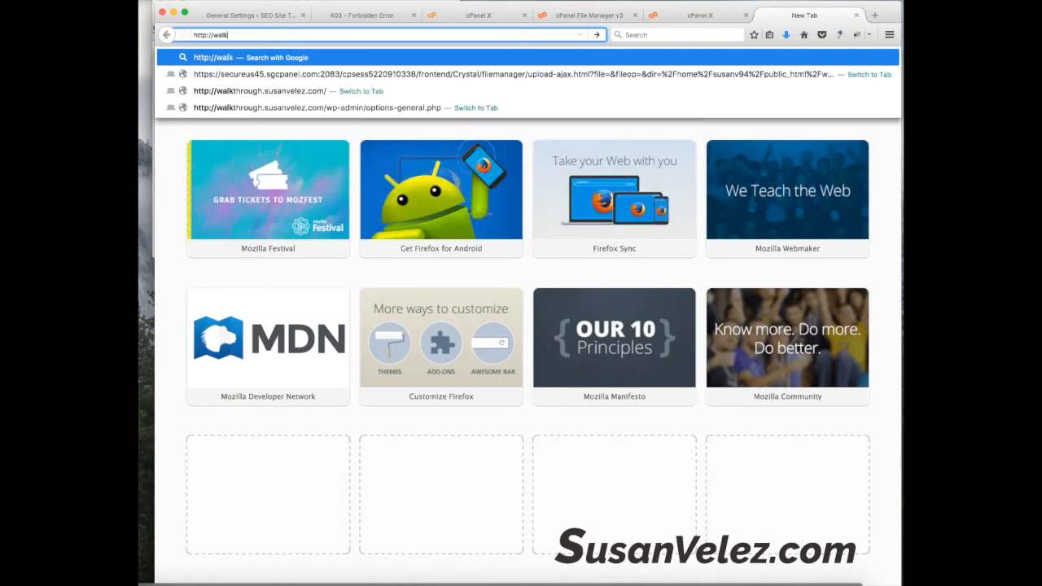
text(through.s)
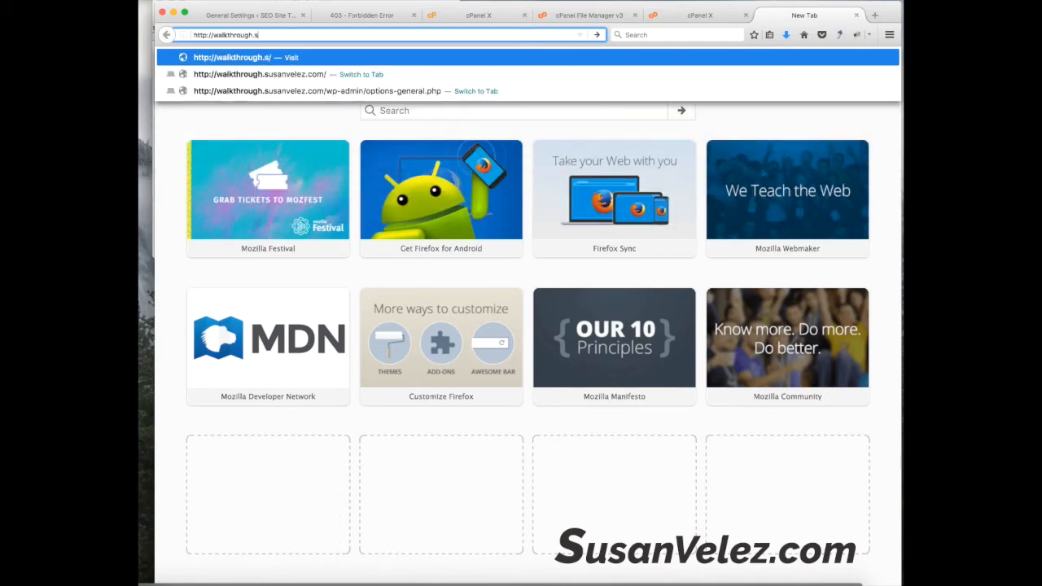
text(usanvelez)
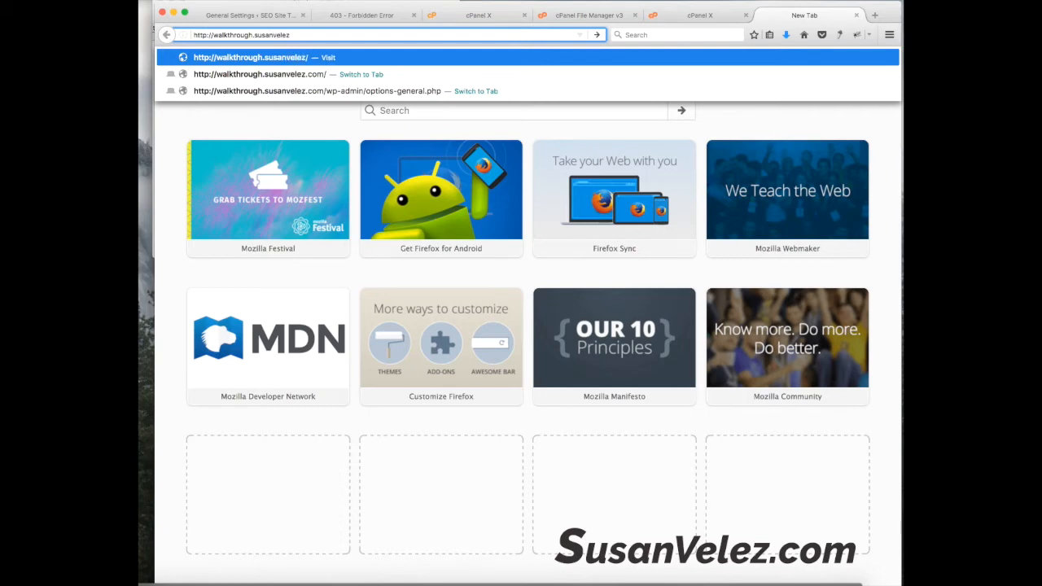
text(.com)
drag(213, 35, 251, 35)
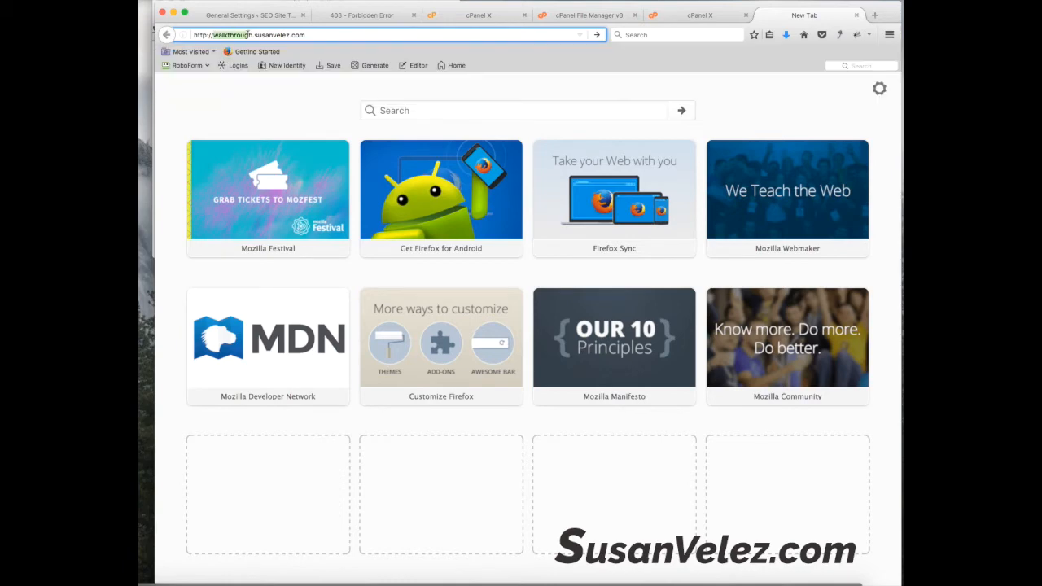
click(309, 35)
text(/)
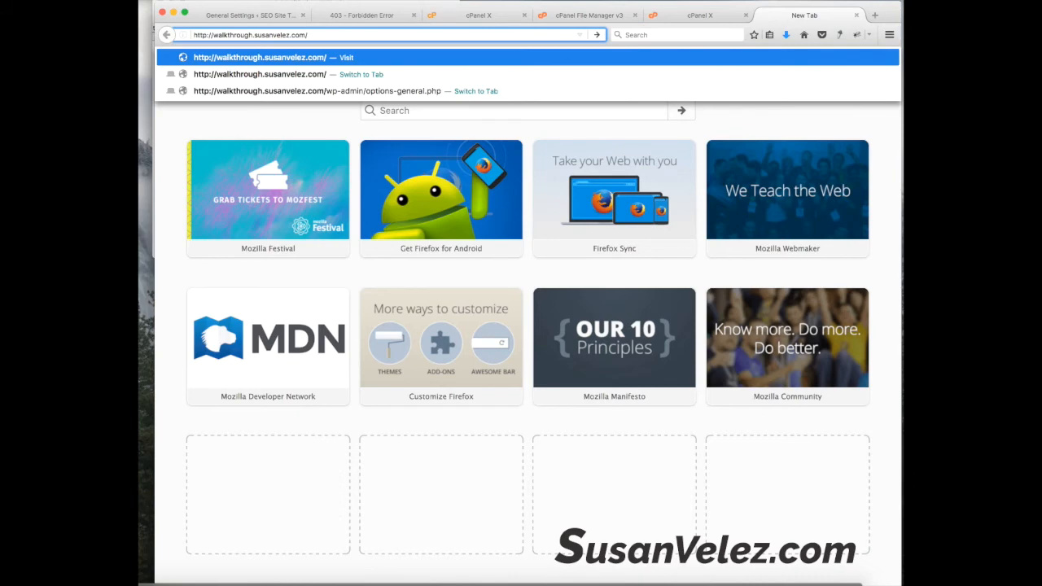
text(importbud)
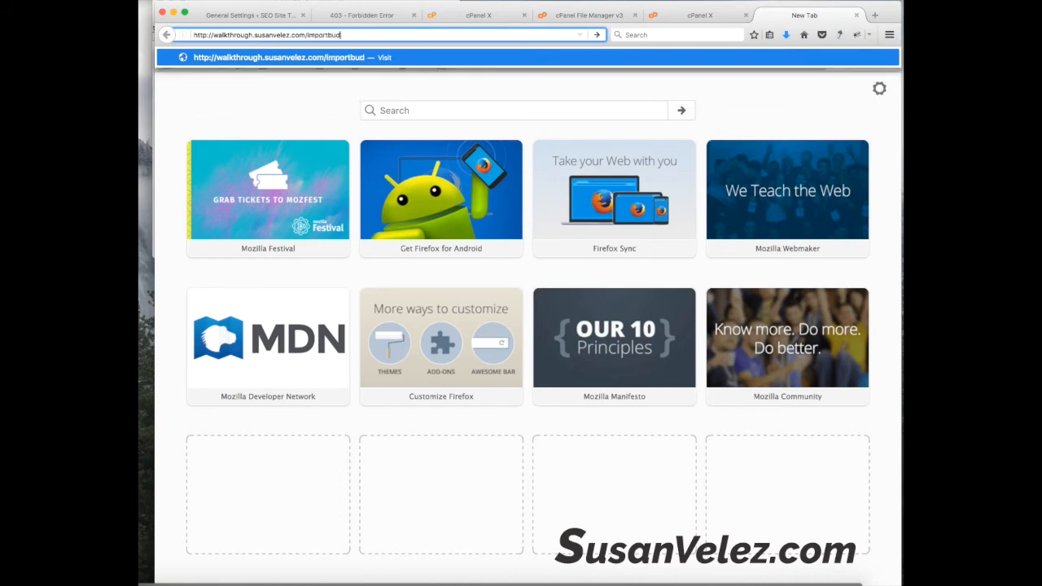
text(dy.php)
key(Return)
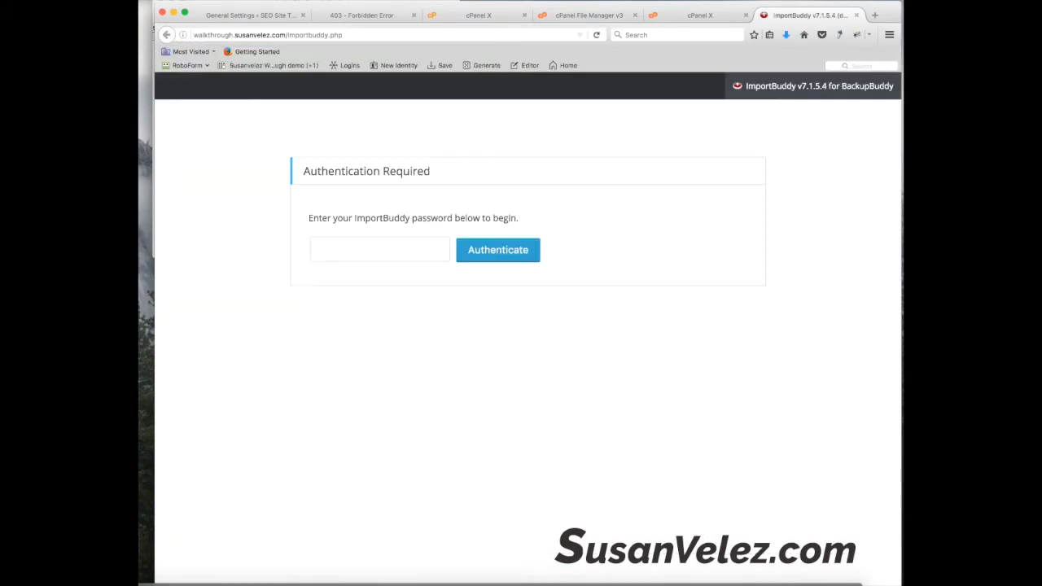
- Log in to ImportBuddy with its password and start restoring the full 22.23 MB backup
click(382, 242)
click(788, 1)
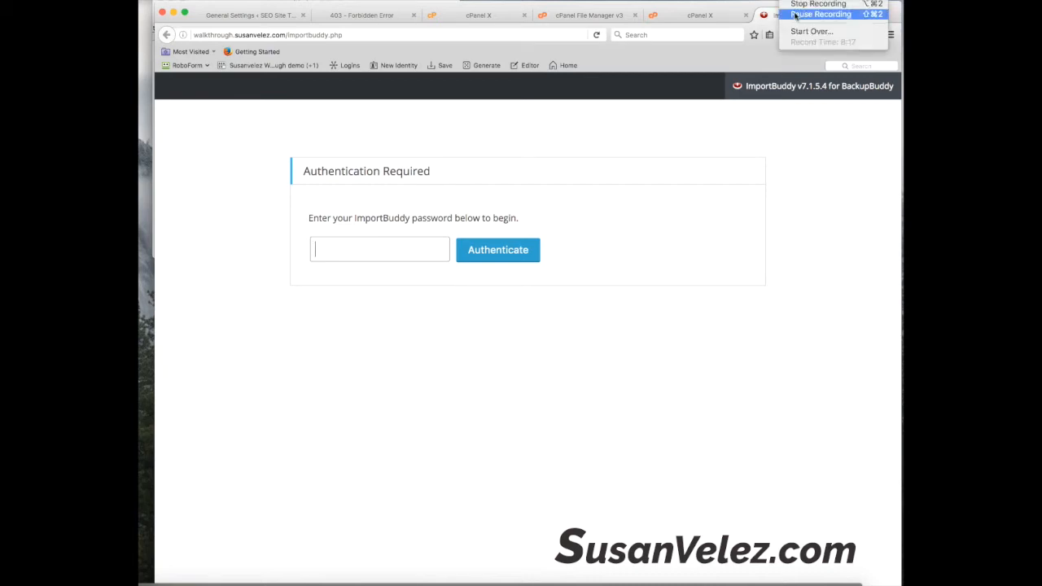
click(796, 15)
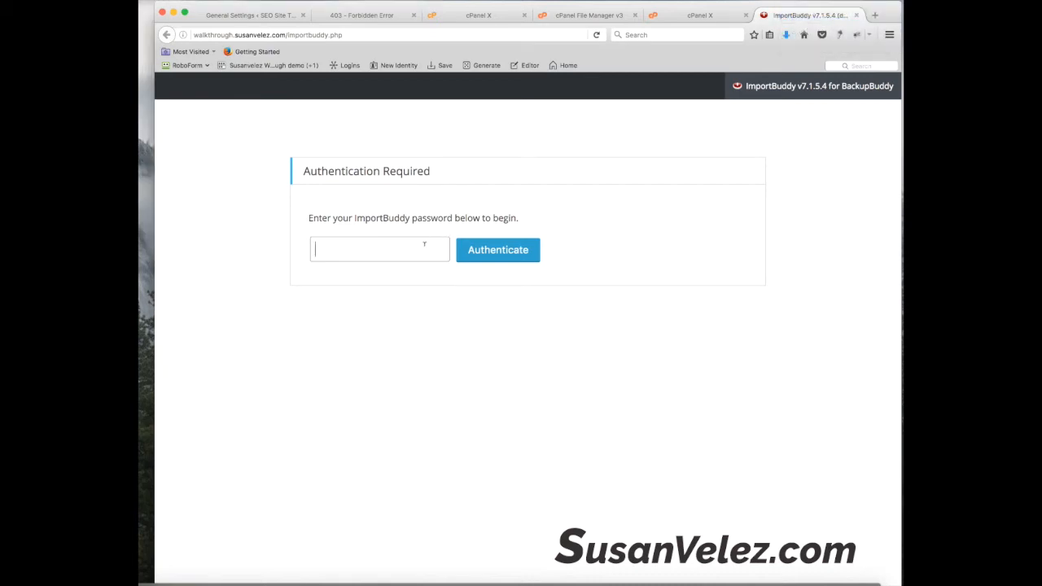
text(••••••••••)
click(487, 257)
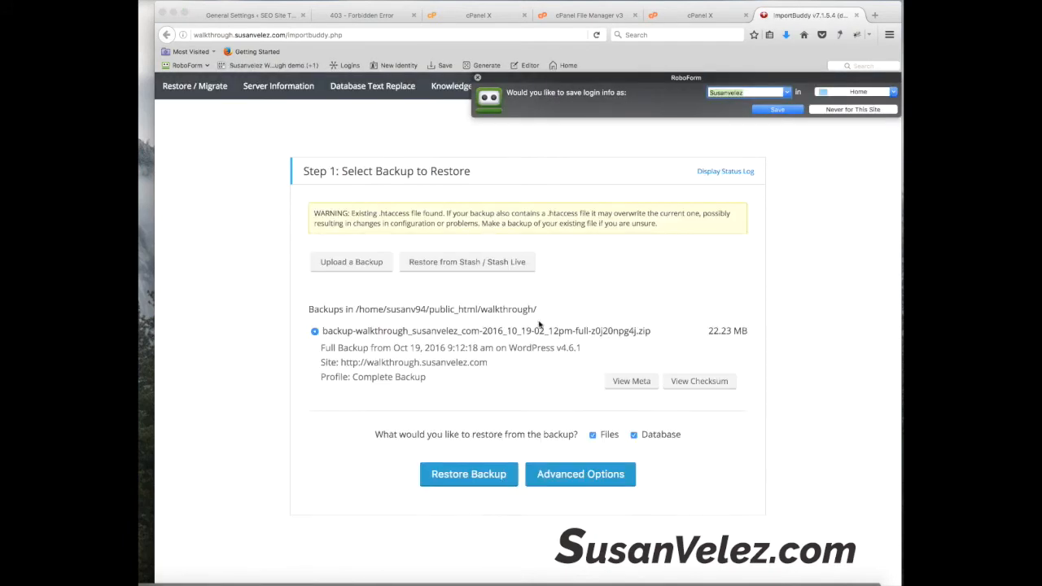
click(479, 78)
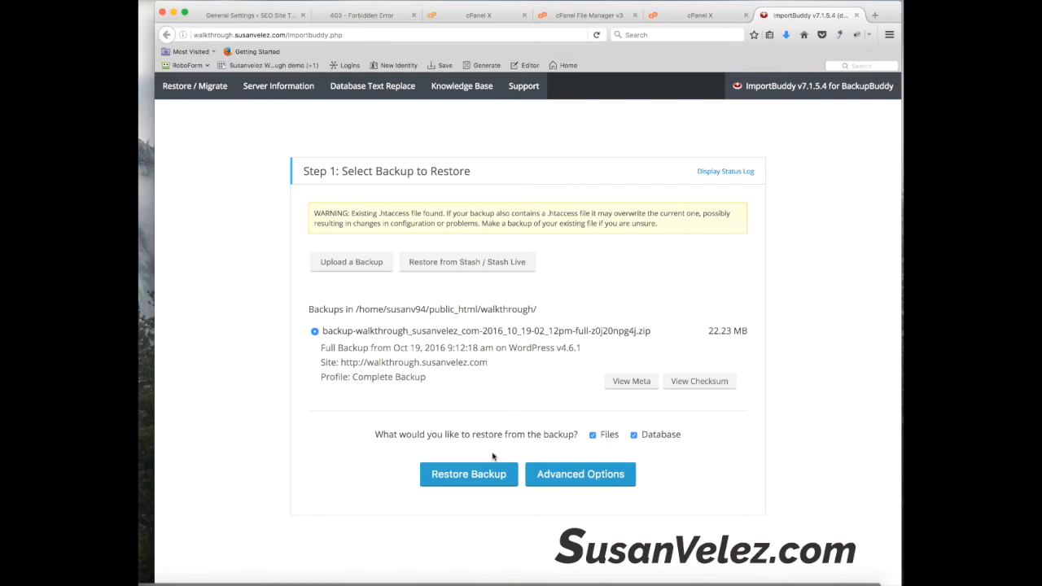
click(473, 474)
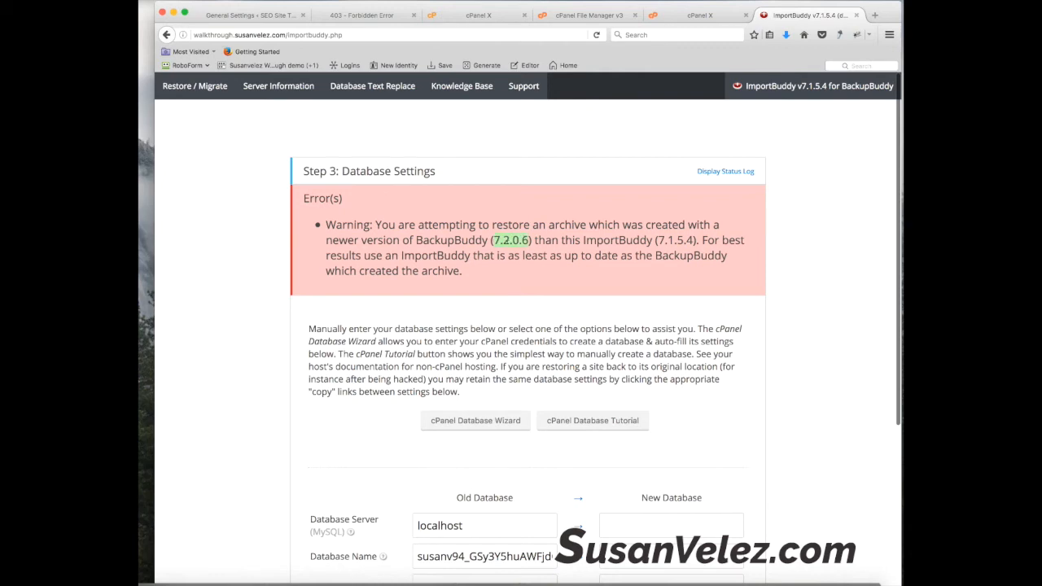
- Copy the old database server into the New Database Server field as localhost
scroll(554, 253, down, 1)
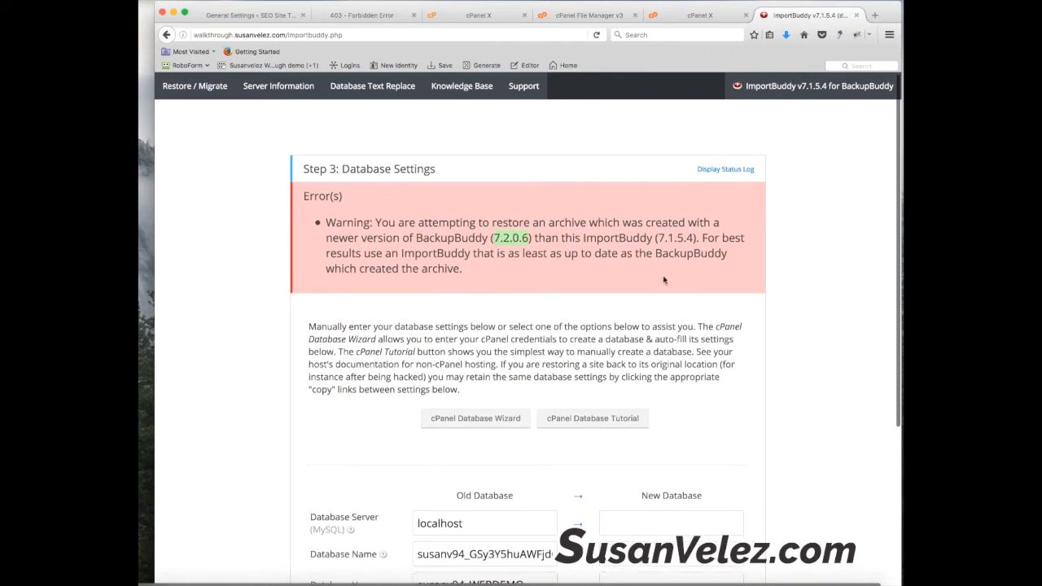
scroll(665, 280, down, 1)
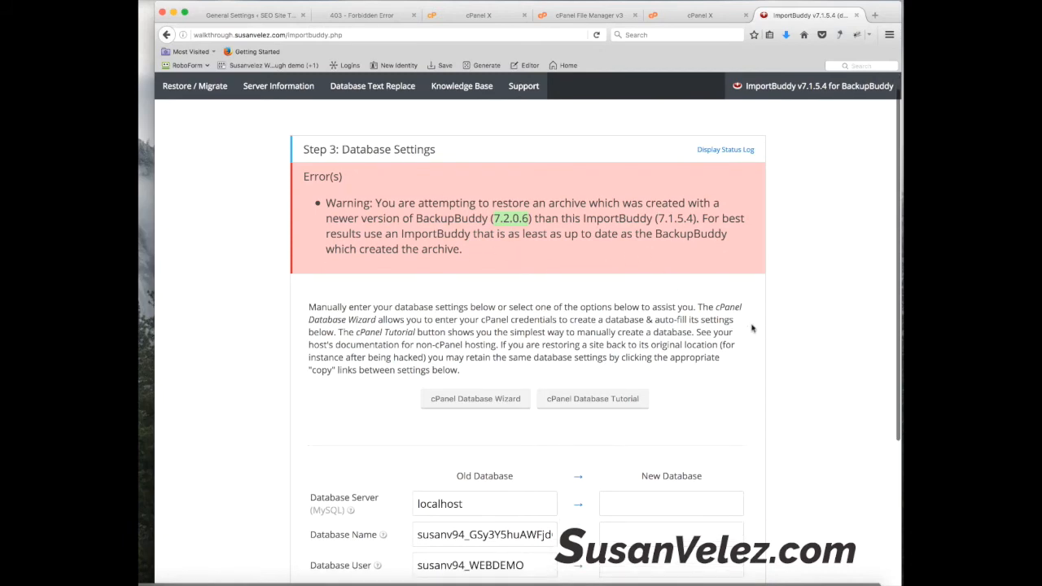
scroll(814, 340, down, 5)
scroll(814, 340, up, 2)
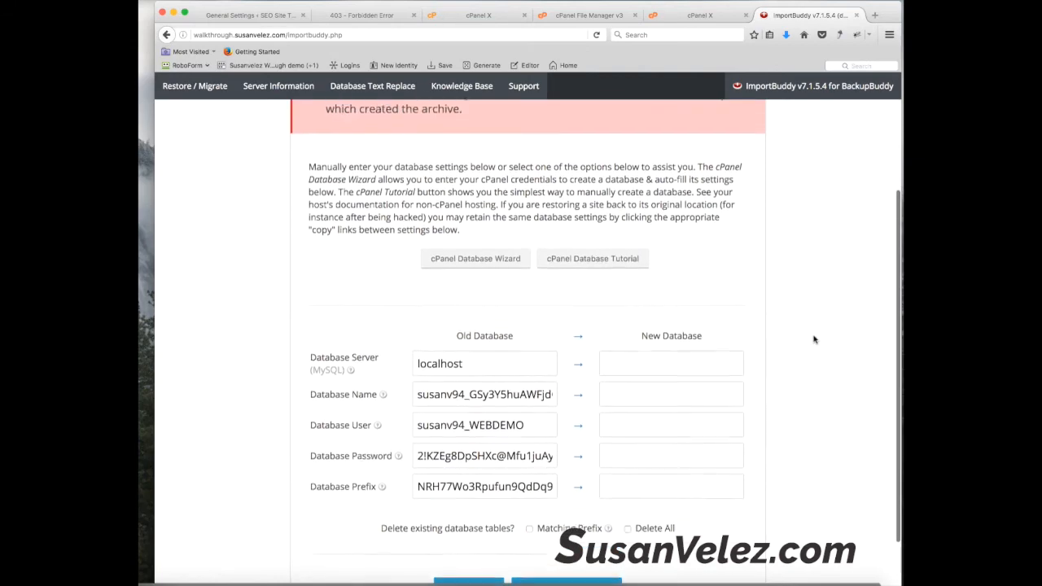
scroll(814, 339, down, 3)
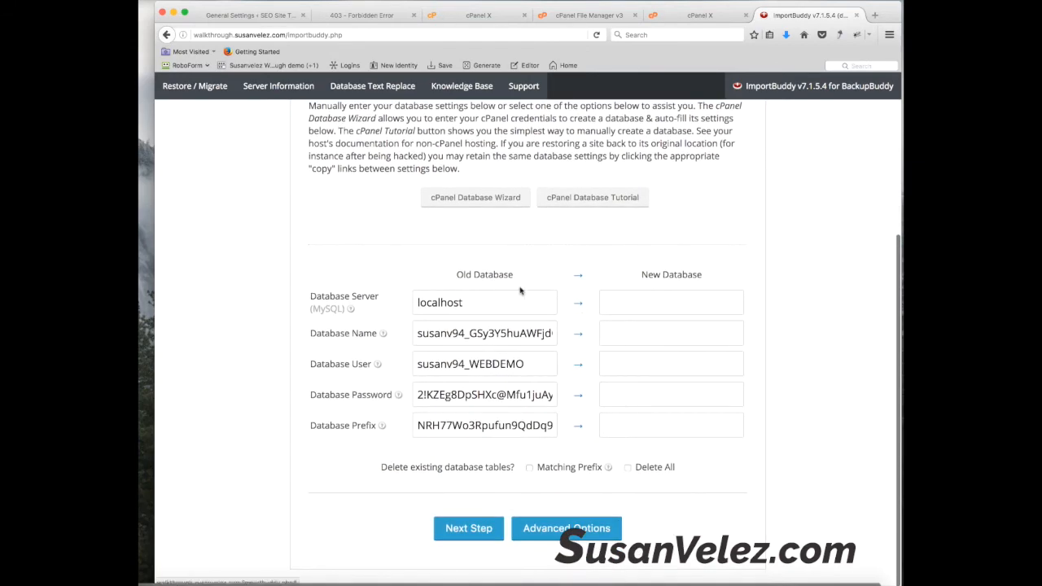
click(579, 306)
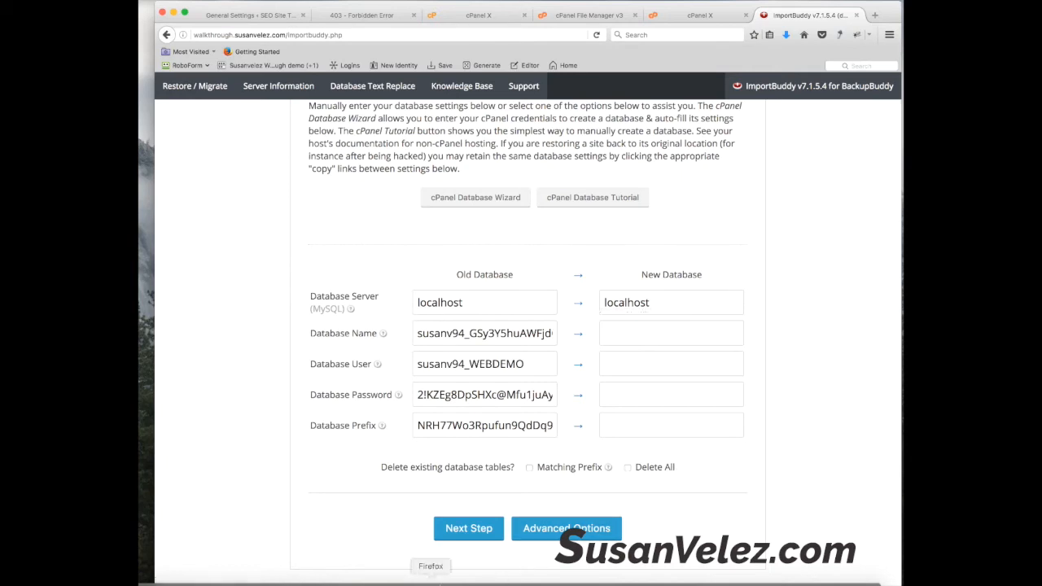
- Paste the new database name and user from the TextEdit notes into the New Database fields
click(395, 579)
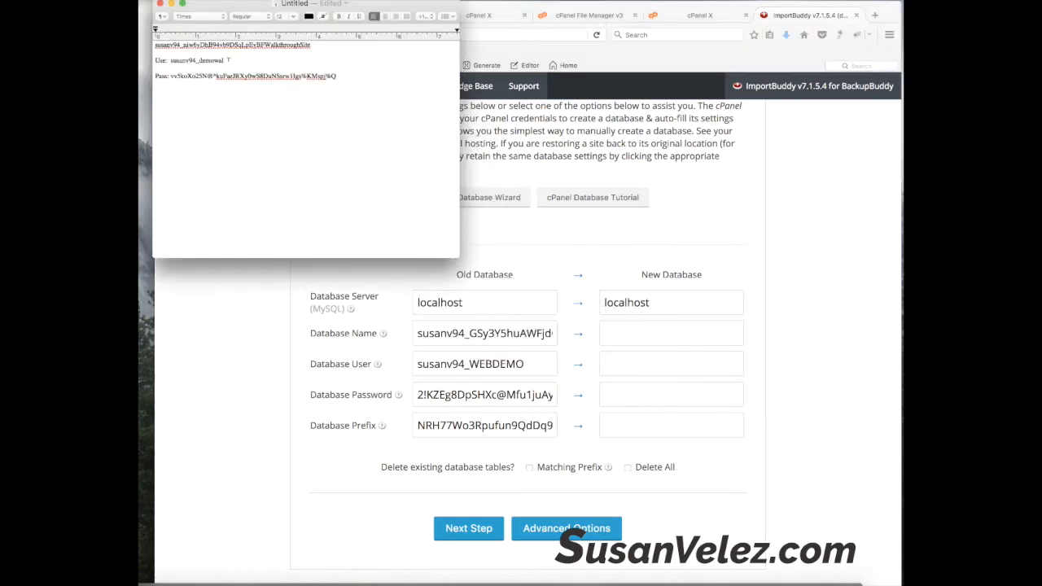
drag(154, 45, 310, 45)
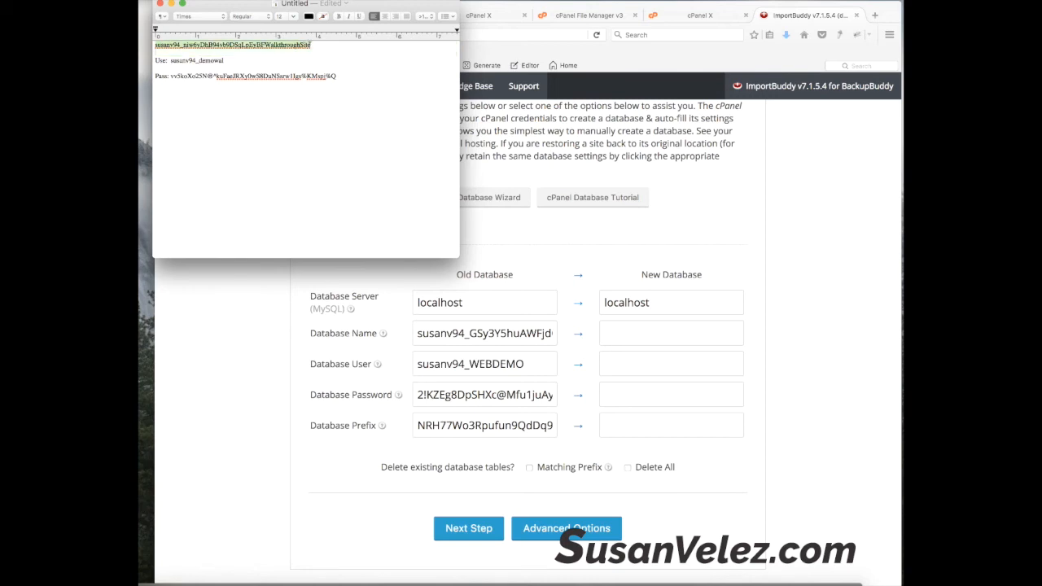
click(611, 333)
key(super+v)
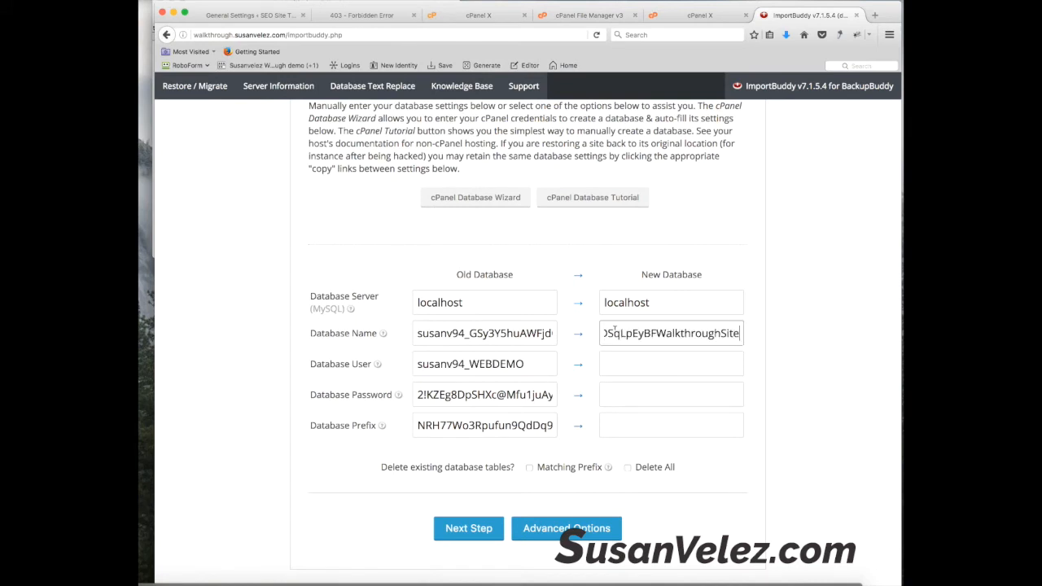
click(412, 580)
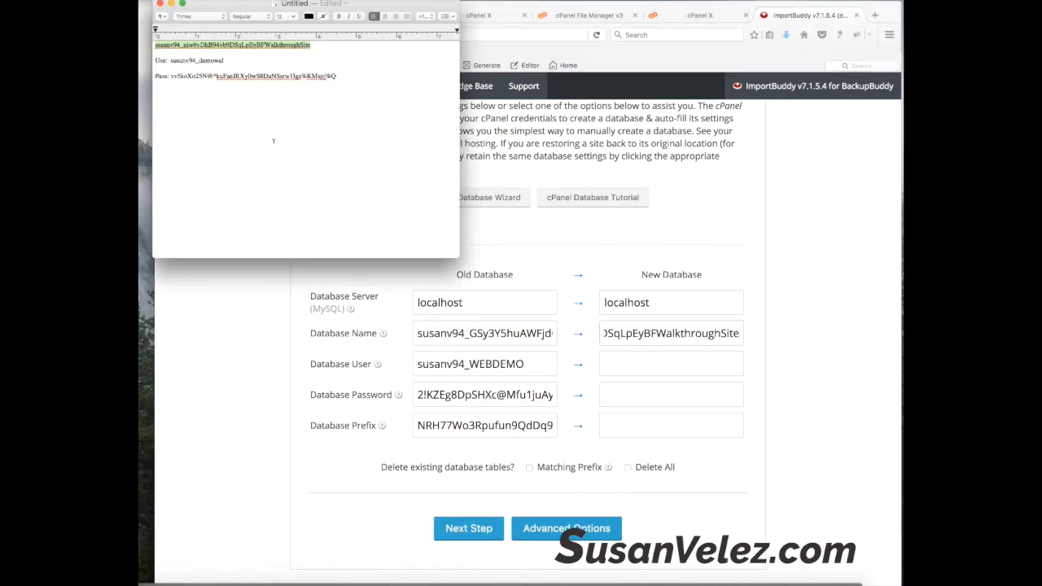
drag(171, 59, 223, 60)
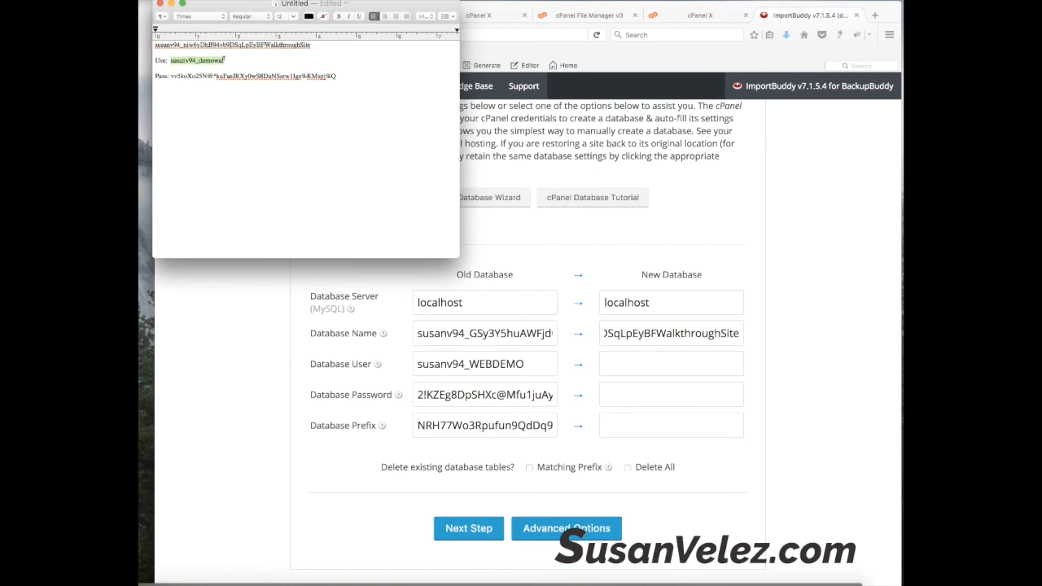
click(608, 365)
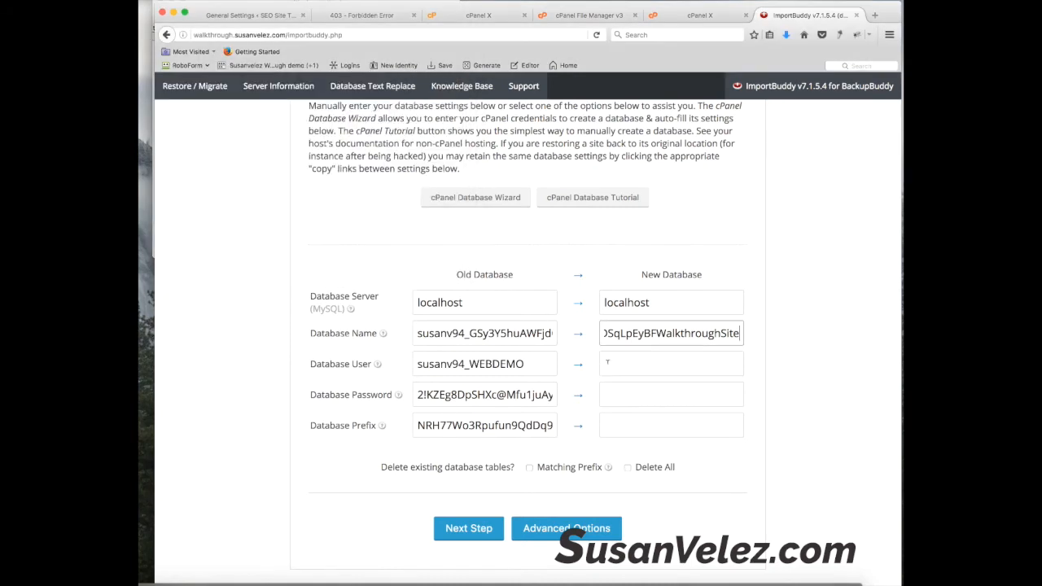
click(607, 363)
key(super+v)
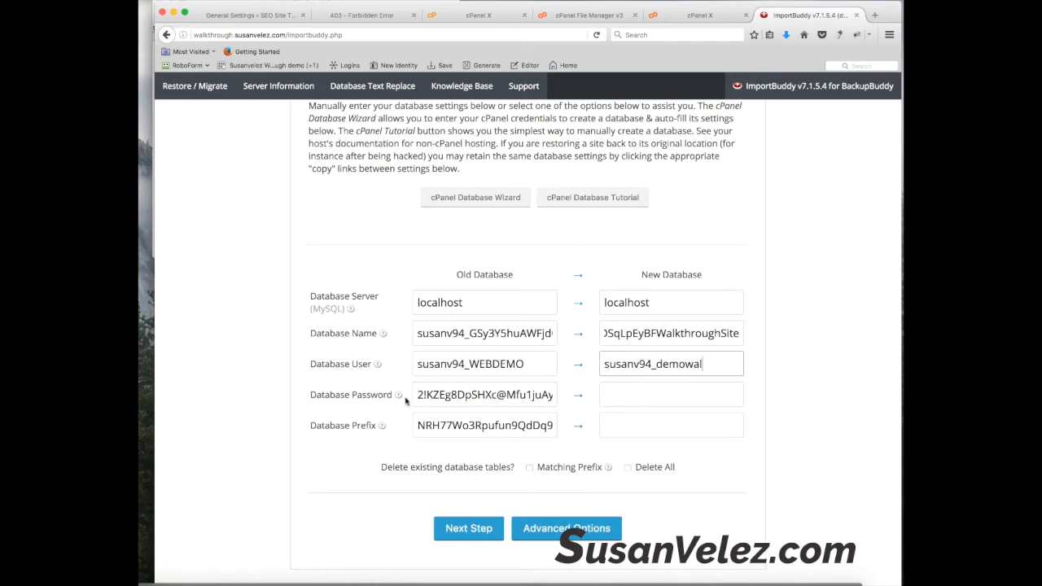
- Enter the new database password copied from the notes
click(412, 579)
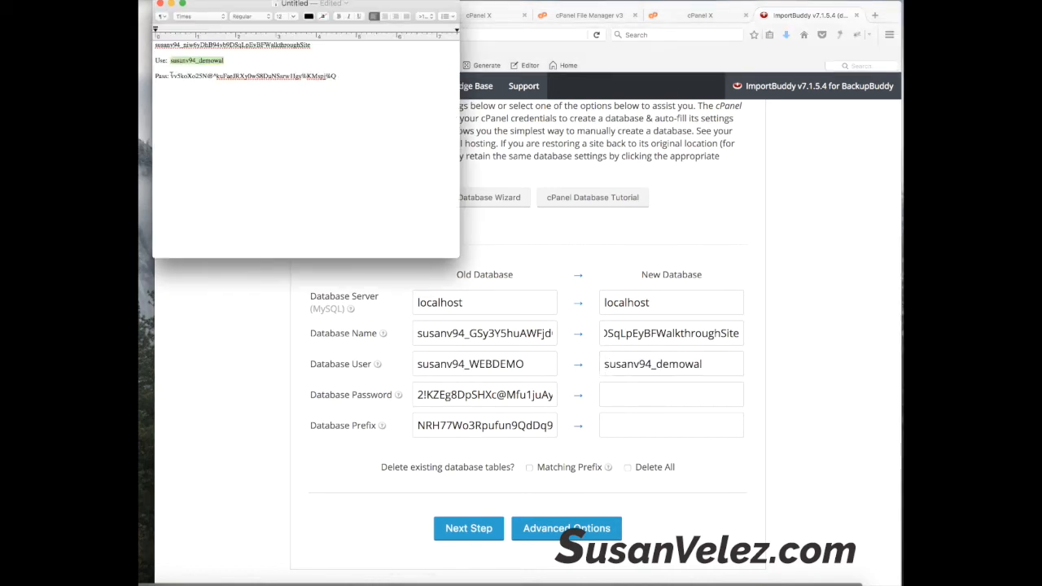
drag(171, 76, 307, 76)
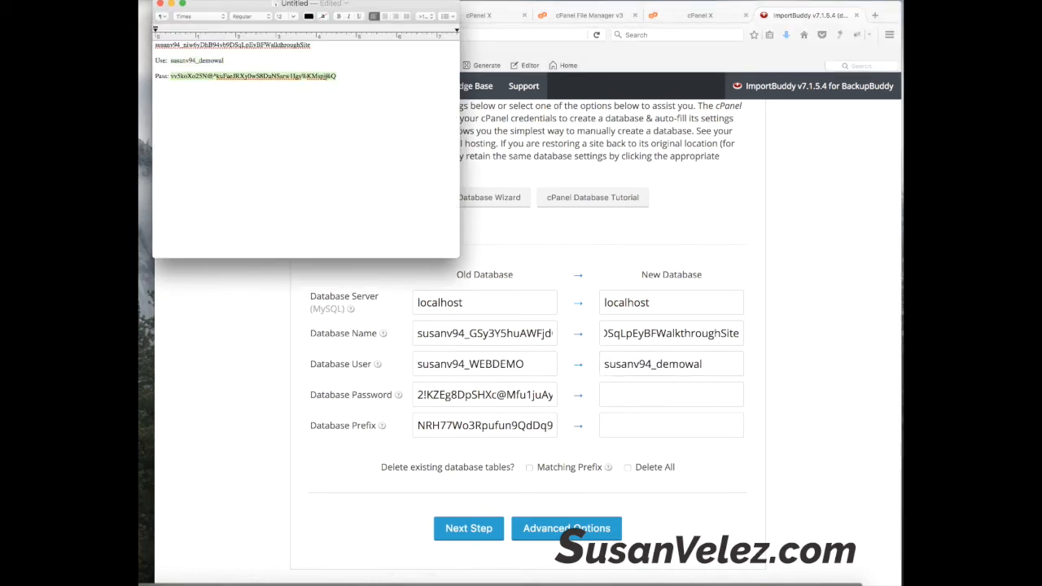
click(641, 394)
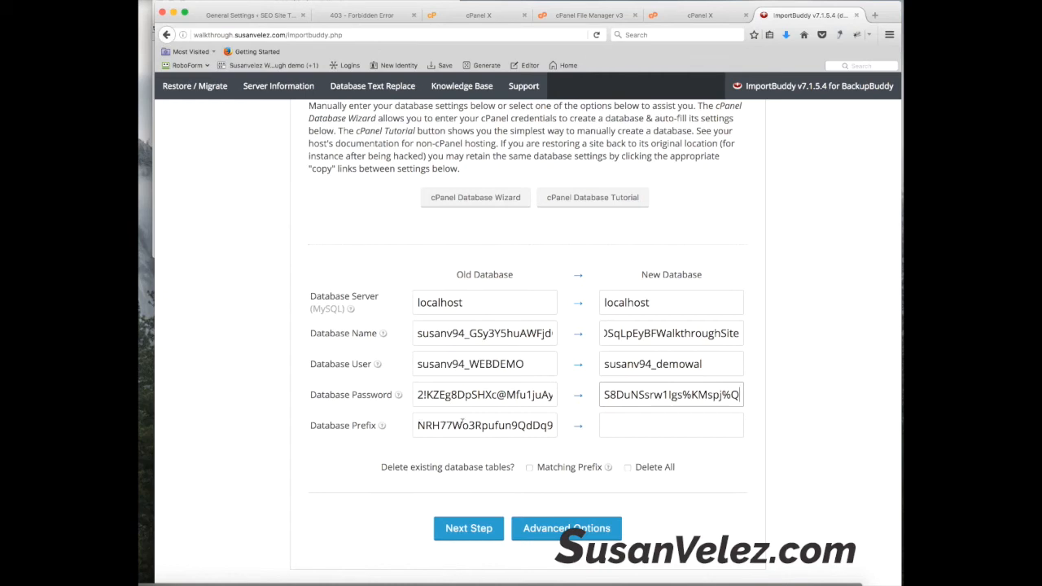
mouse_move(380, 428)
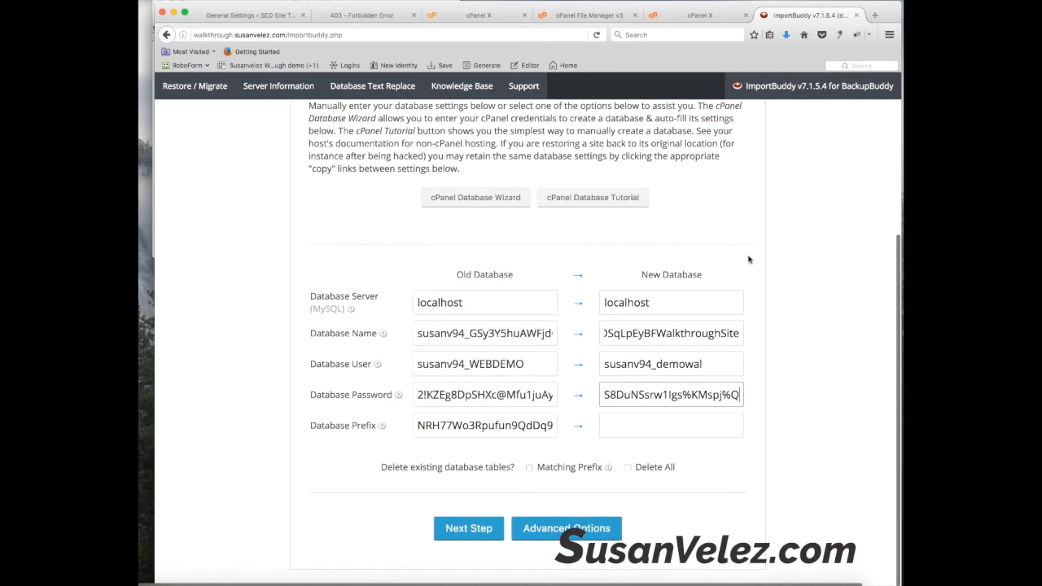
click(795, 296)
- Set the New Database Prefix to walkthrough_ and run the database restore
click(639, 428)
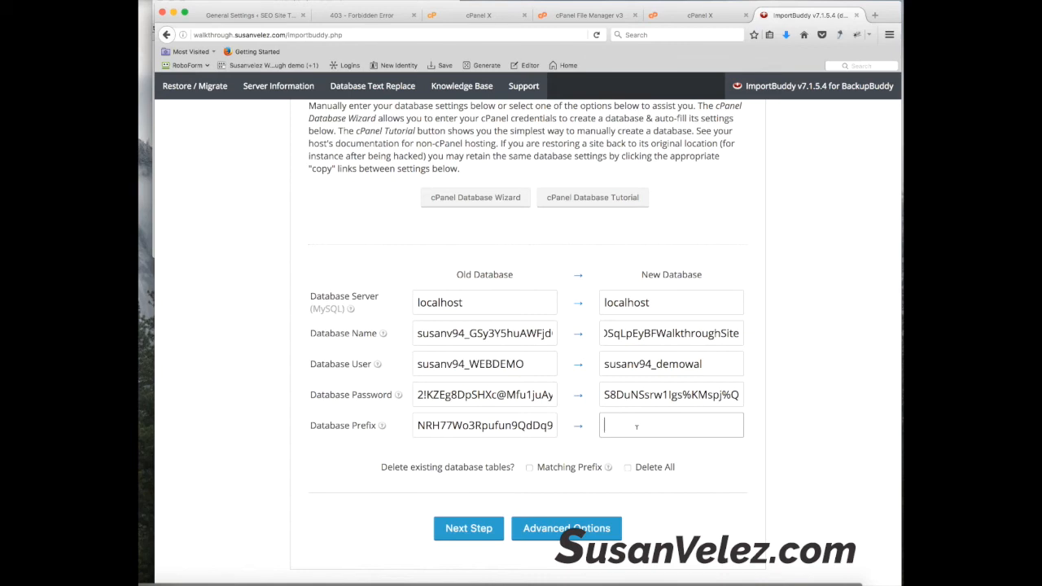
text(walkthrough_)
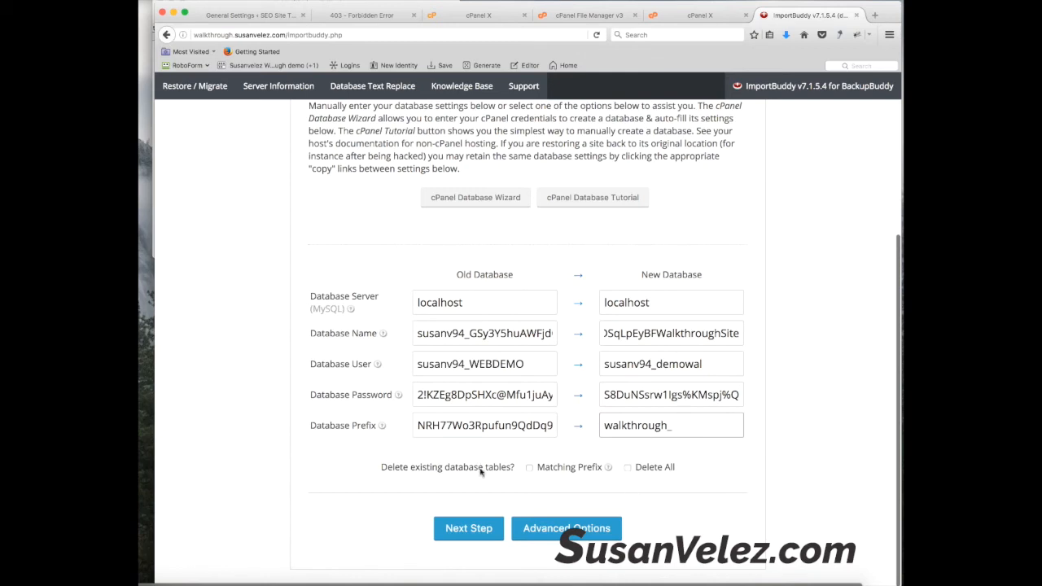
click(467, 529)
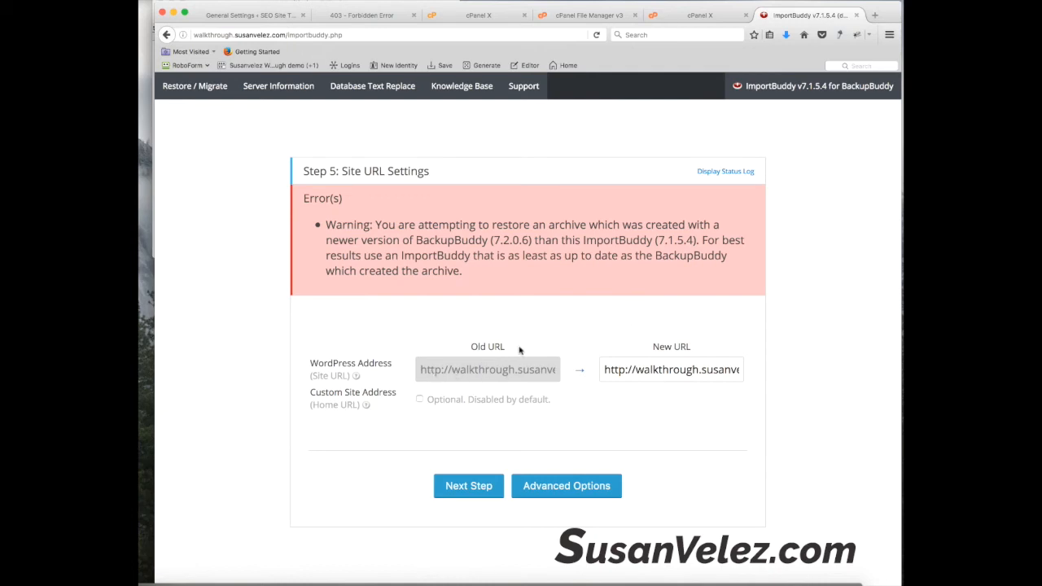
- Confirm the new site URL, run the database migration, and open the restored site in a new tab
click(727, 370)
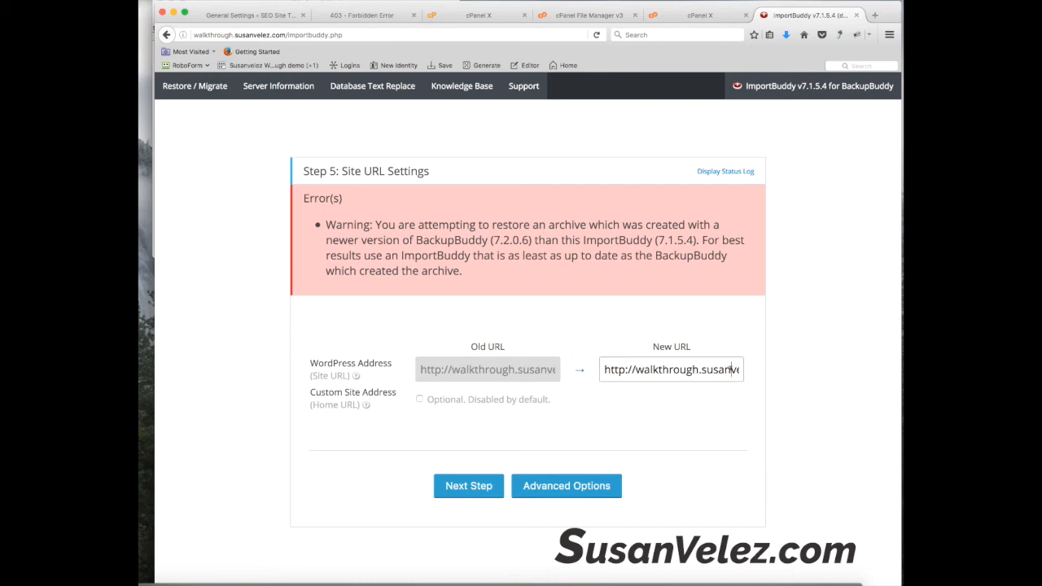
key(Right)
key(Right)
key(Right)
key(Right)
key(Right)
key(Right)
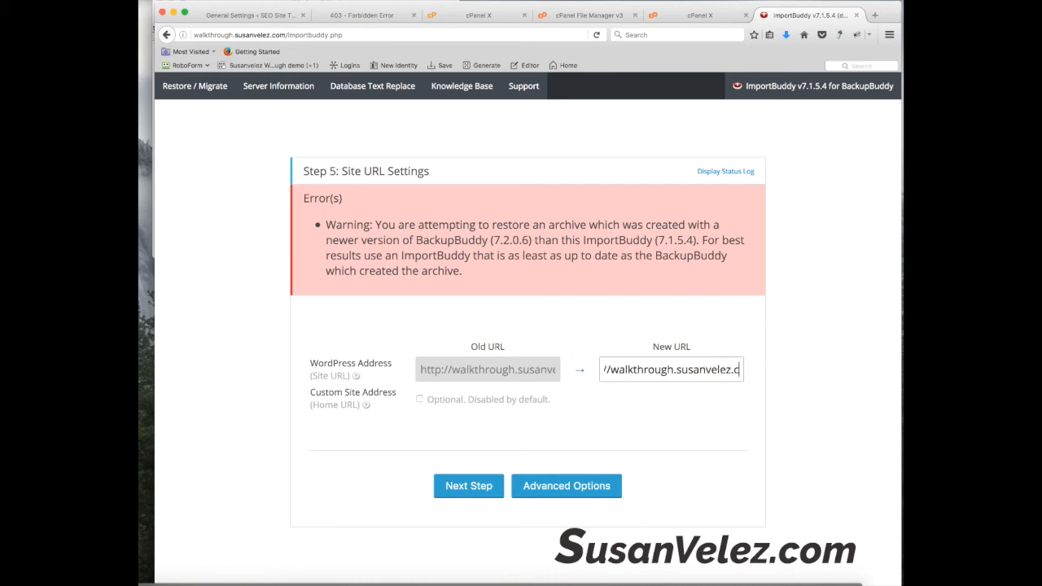
key(Right)
key(Right)
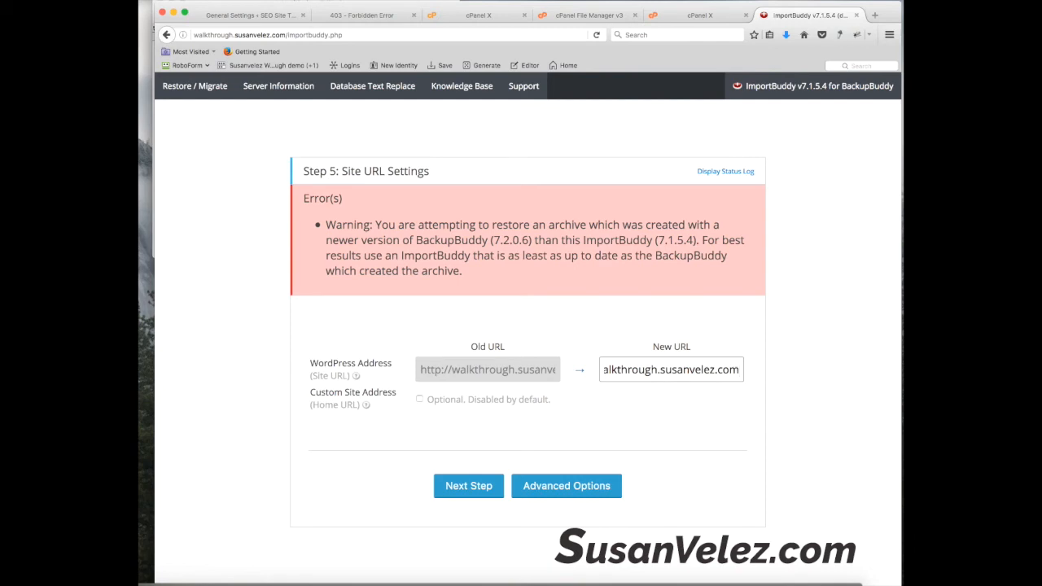
click(479, 487)
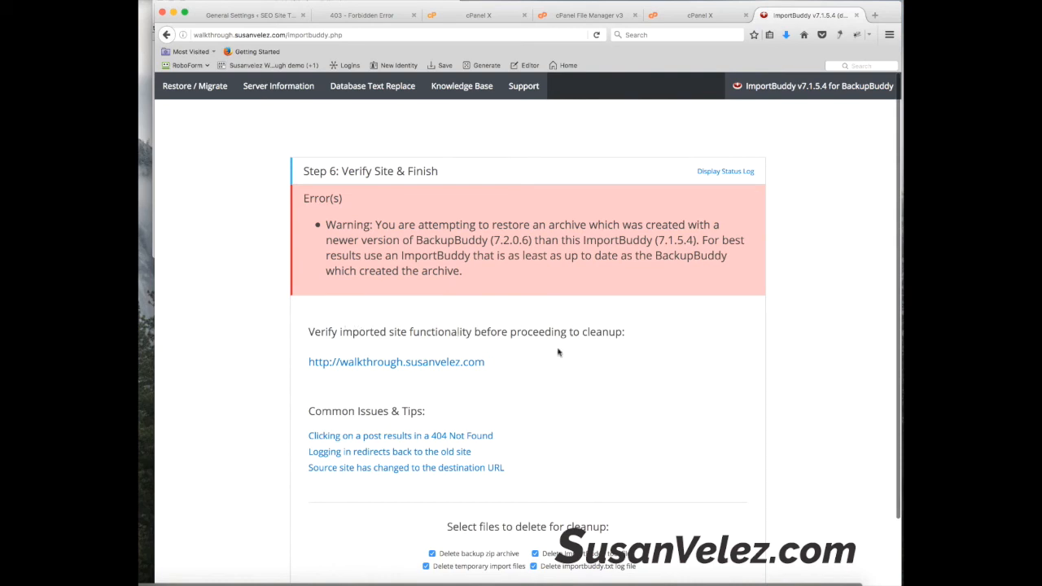
click(477, 367)
click(810, 15)
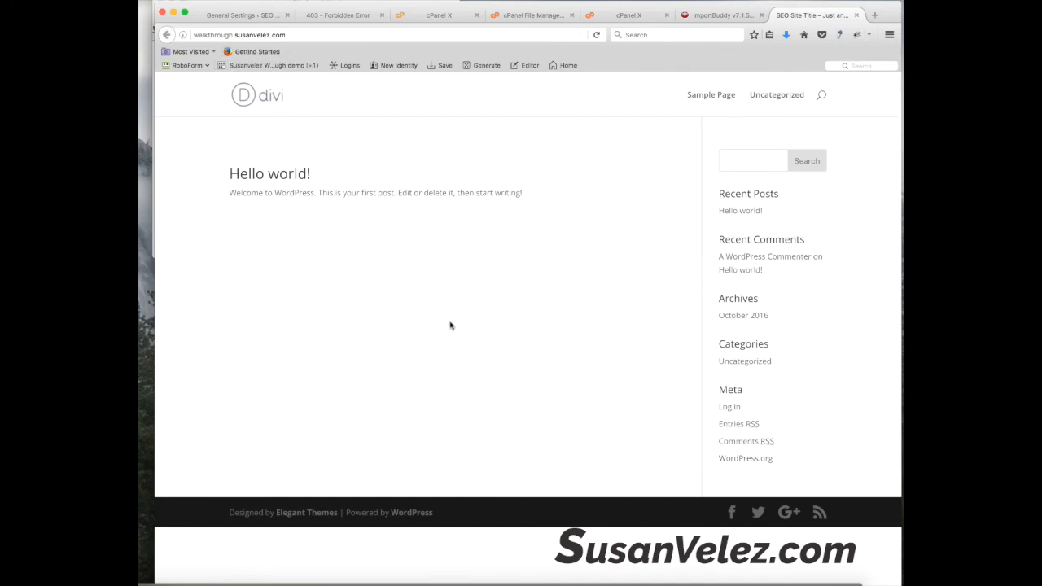
- Browse the October 2016 archive and the Hello world! post with its comment
click(732, 316)
click(735, 210)
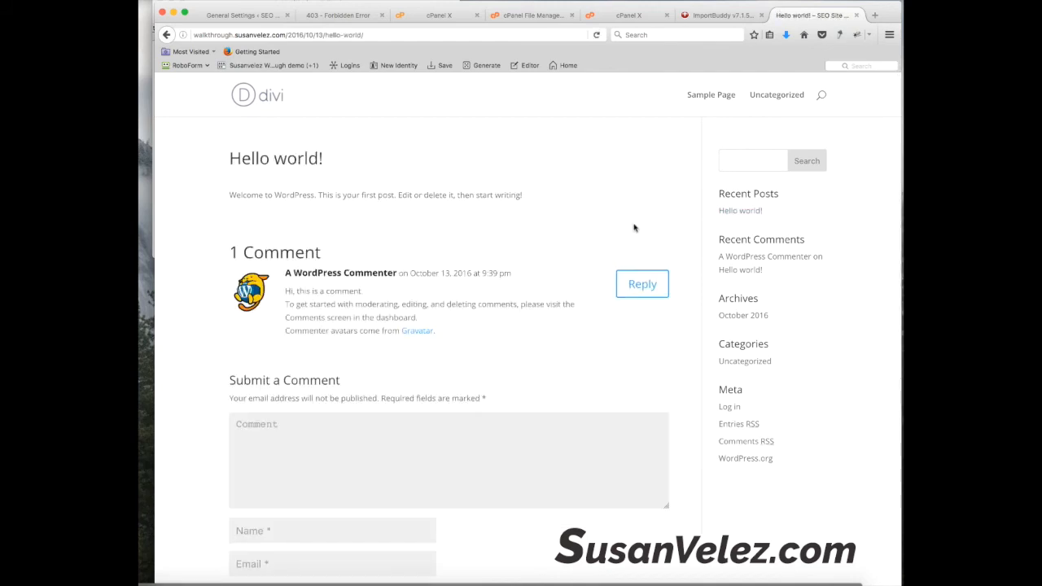
scroll(560, 244, down, 3)
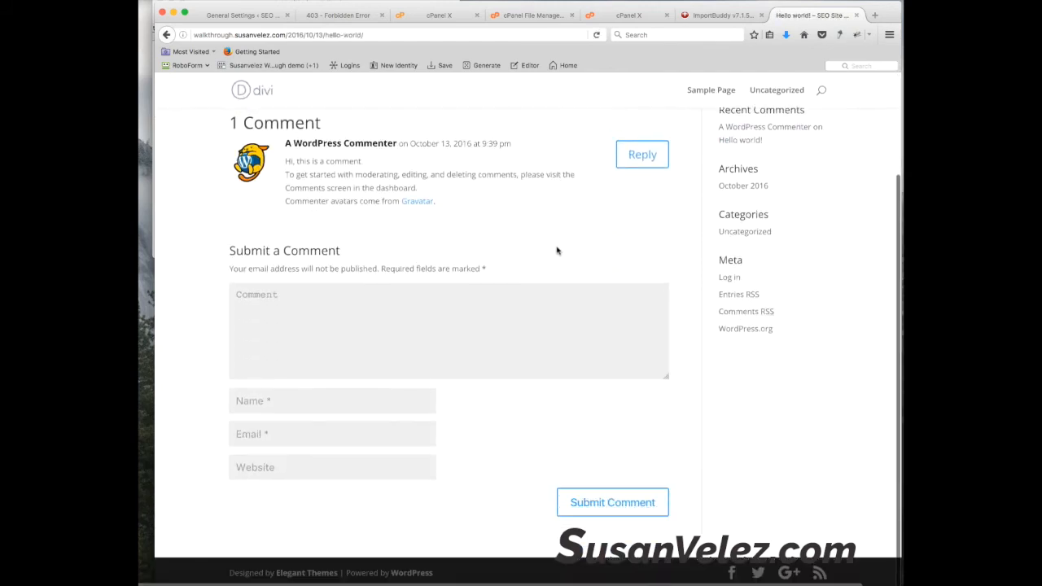
scroll(558, 247, up, 3)
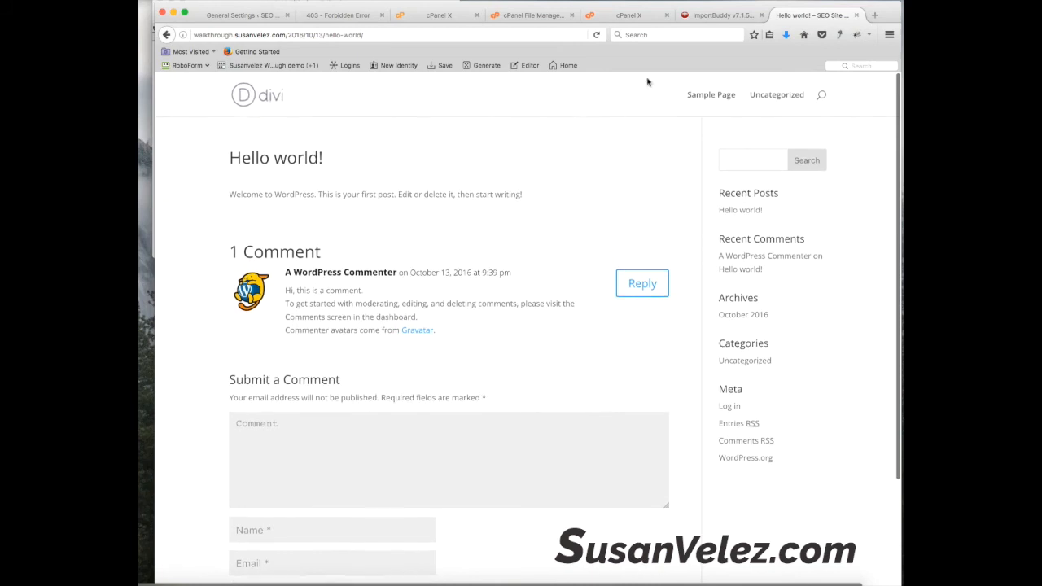
click(716, 15)
click(805, 15)
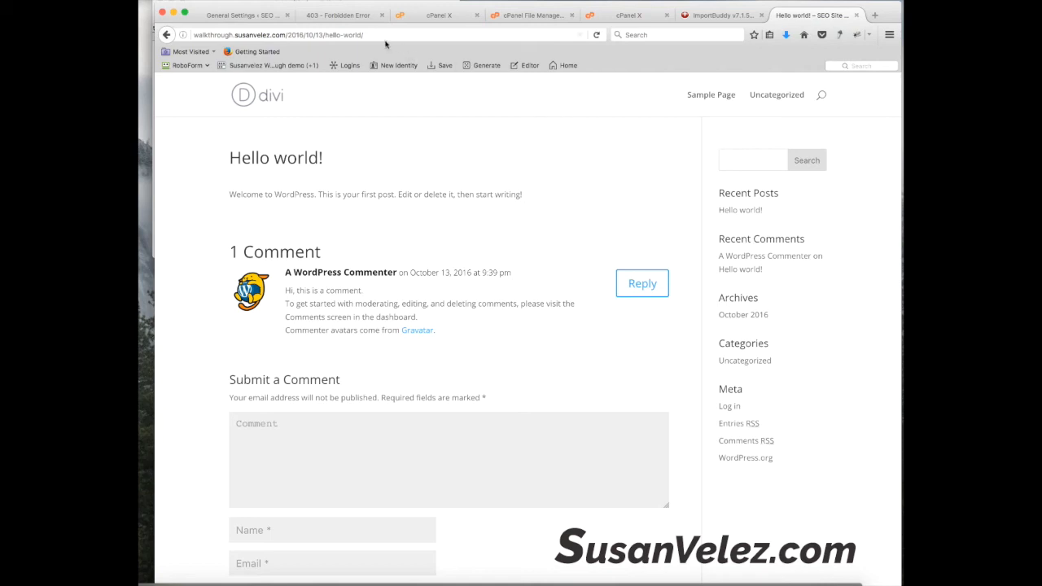
- Go to the site's /wp-admin address to reach the WordPress admin
click(356, 35)
click(356, 35)
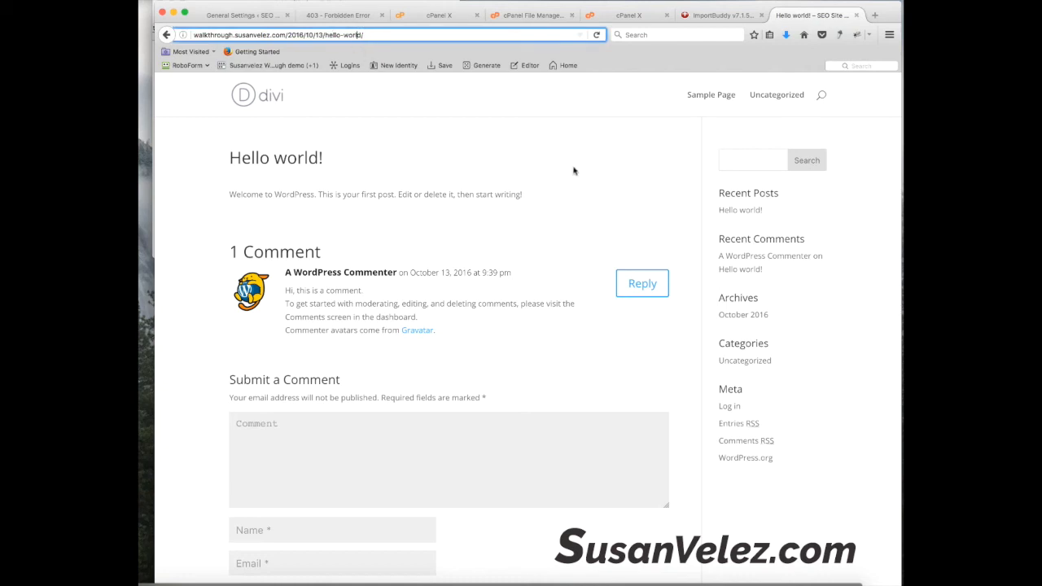
click(777, 1)
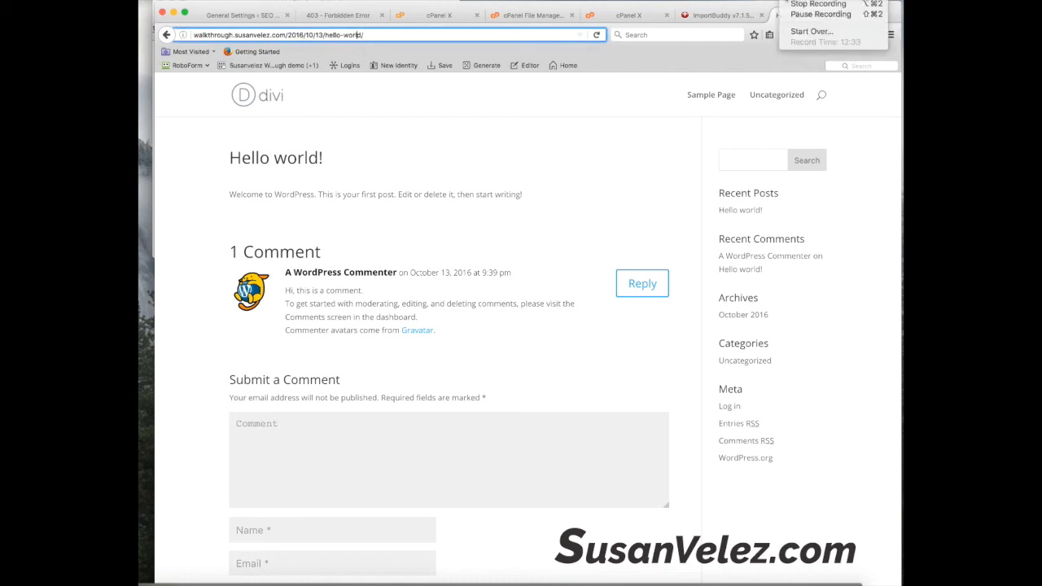
click(801, 15)
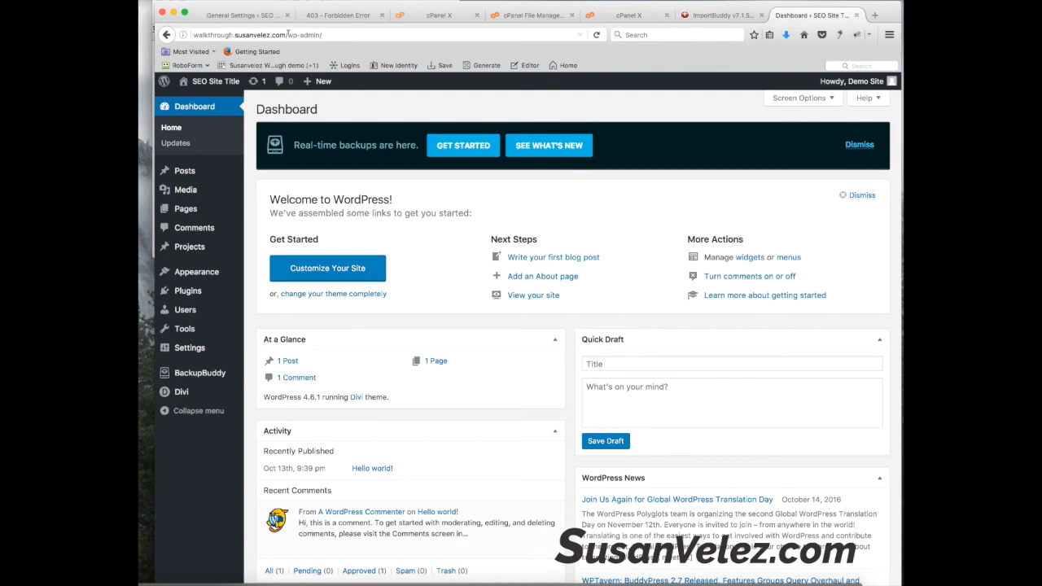
- Check the admin Dashboard, Posts, Pages and BackupBuddy Backup screens
drag(288, 33, 326, 32)
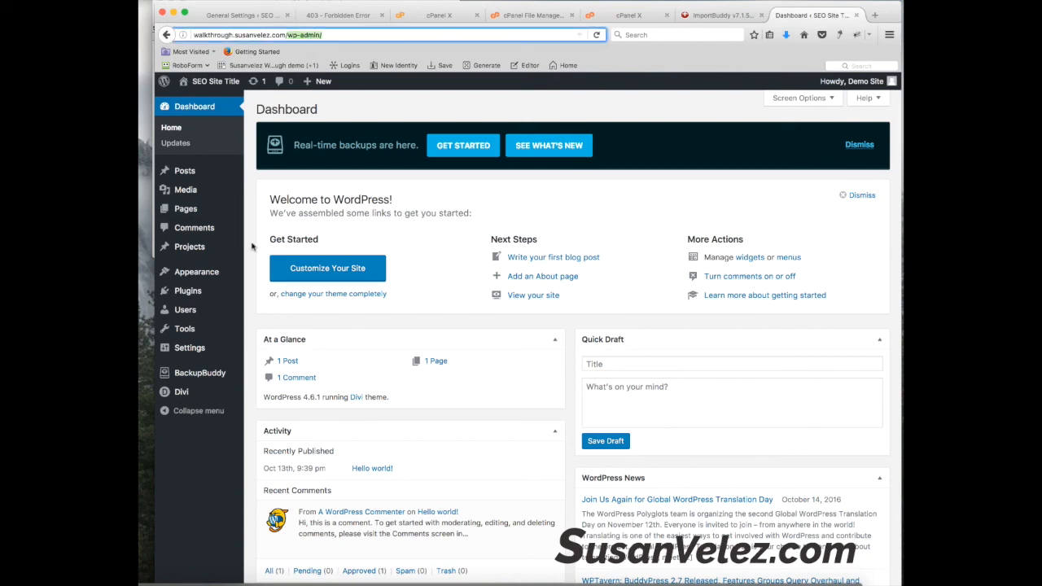
click(202, 111)
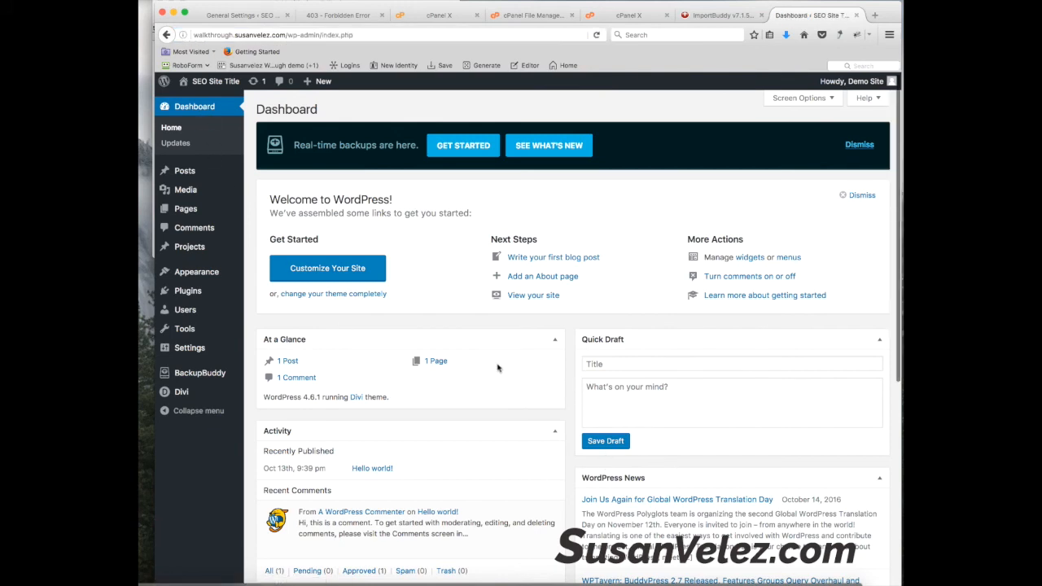
click(185, 172)
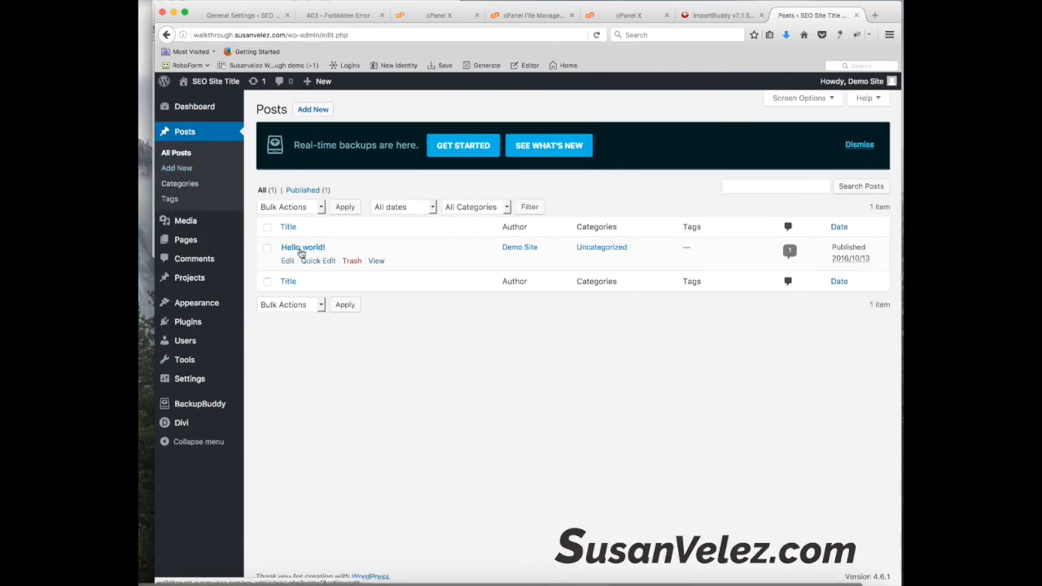
click(197, 242)
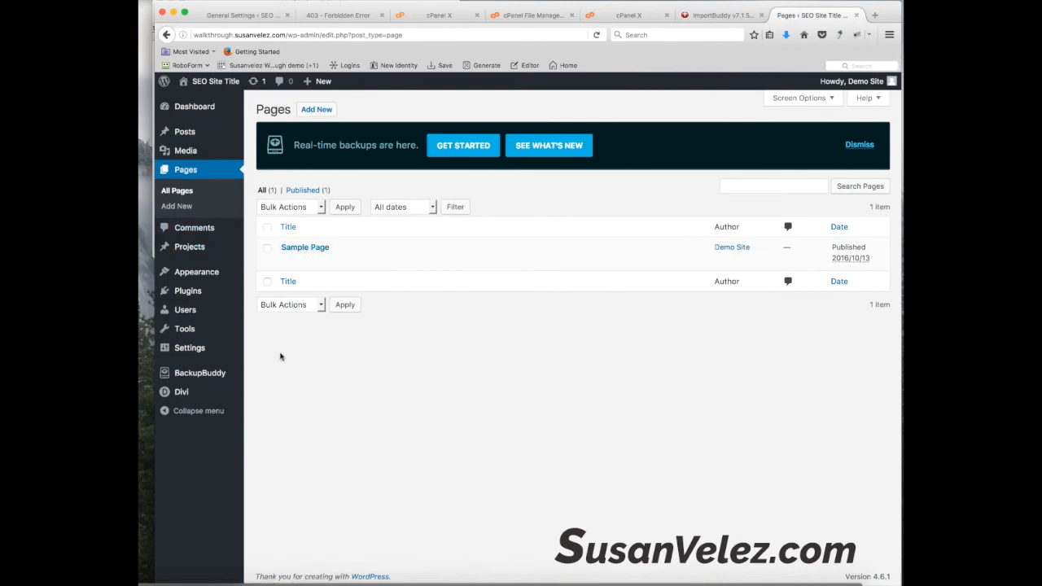
click(263, 375)
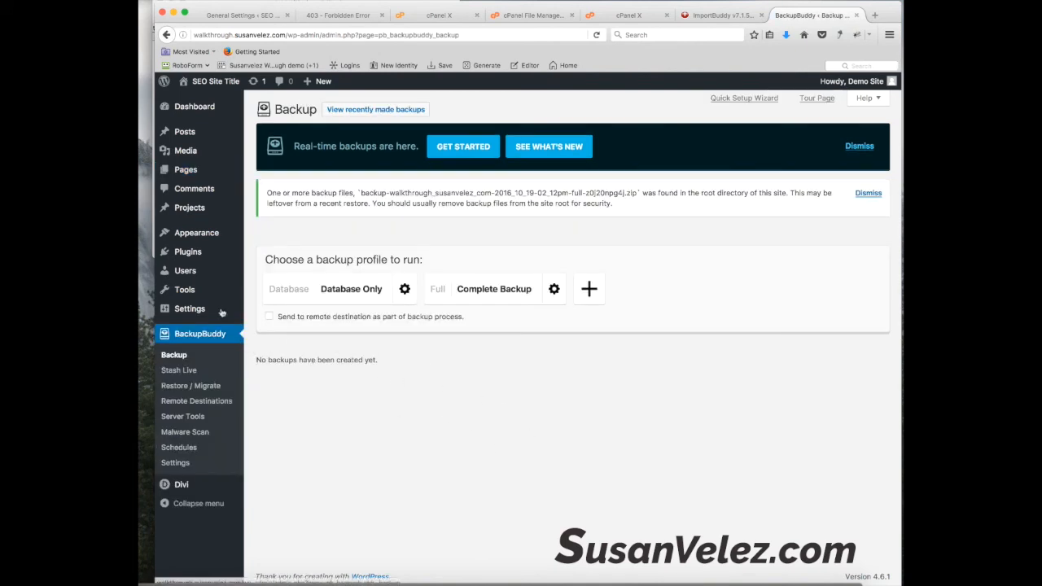
- Verify Divi is active under Appearance > Themes, then return to ImportBuddy's Verify Site & Finish step
mouse_move(204, 291)
click(208, 236)
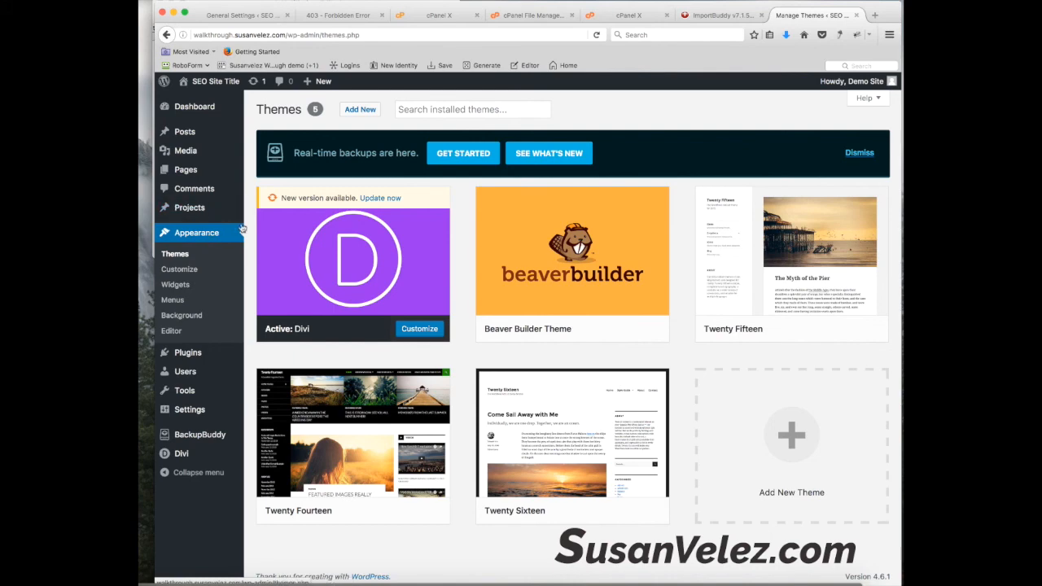
click(213, 109)
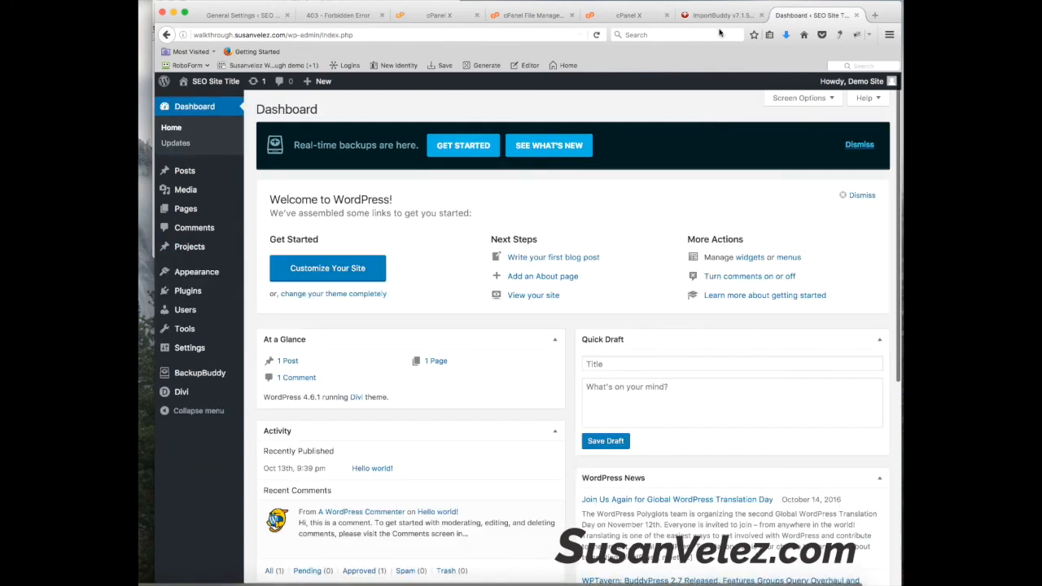
click(720, 14)
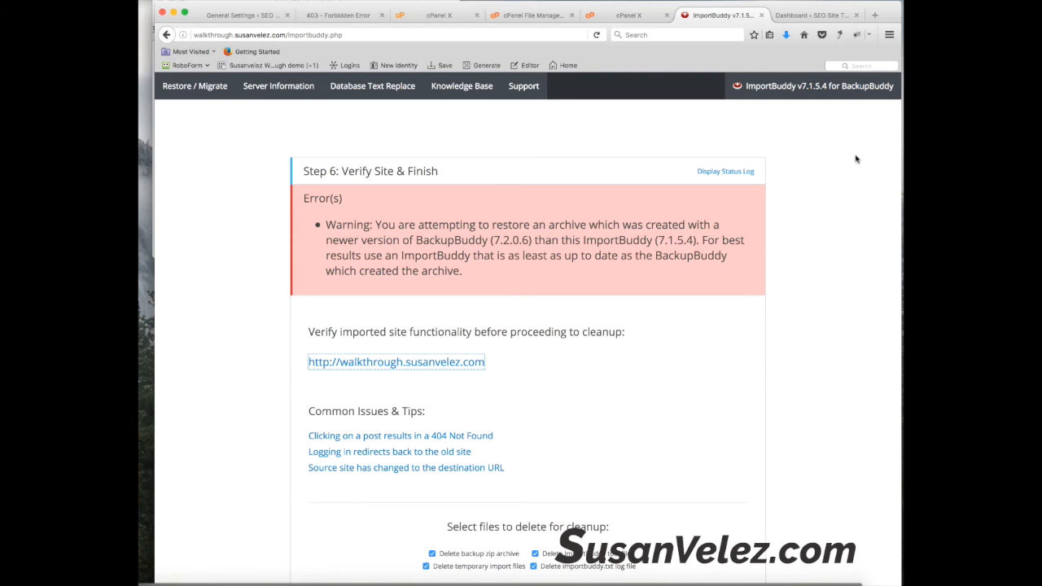
- Finish cleanup, deleting the backup zip, ImportBuddy, temporary and log files, and close its tab
scroll(810, 220, down, 3)
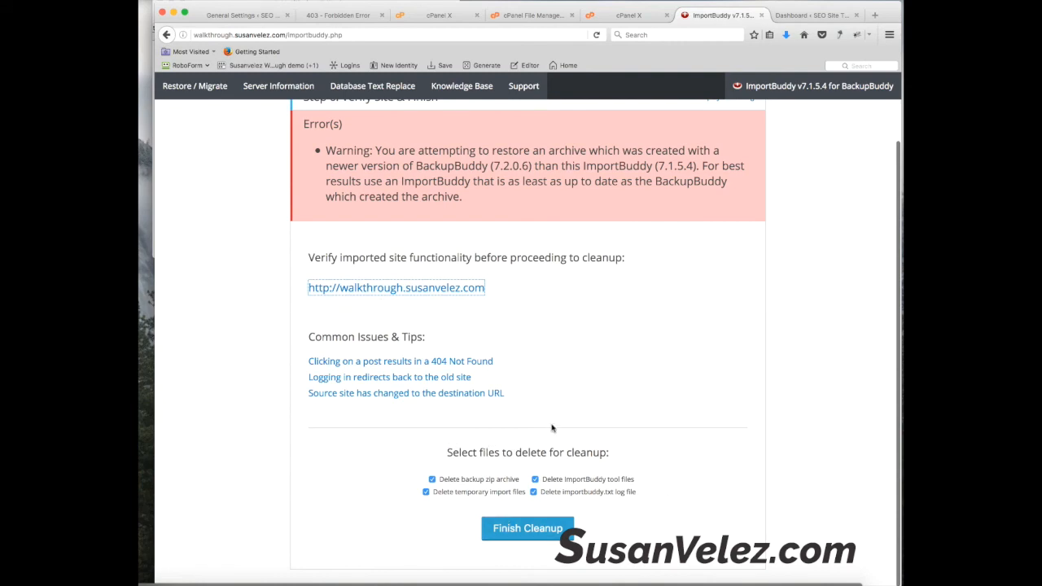
click(537, 537)
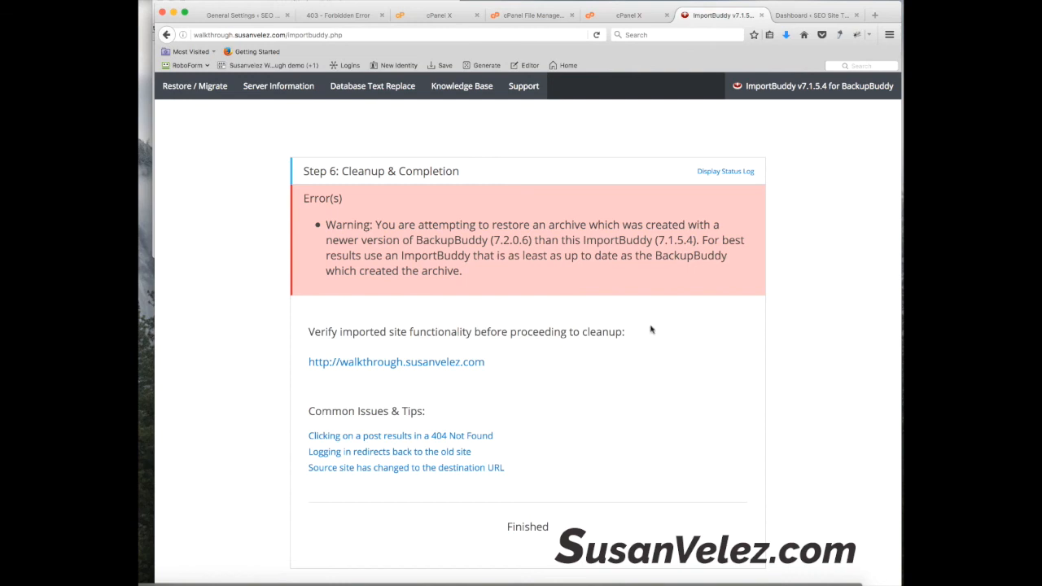
click(761, 15)
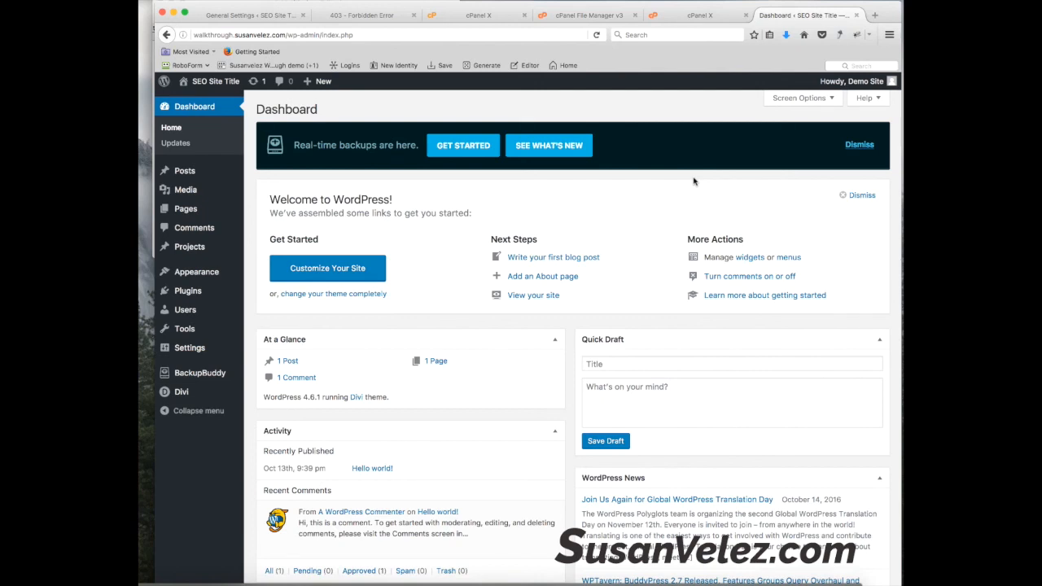
click(781, 2)
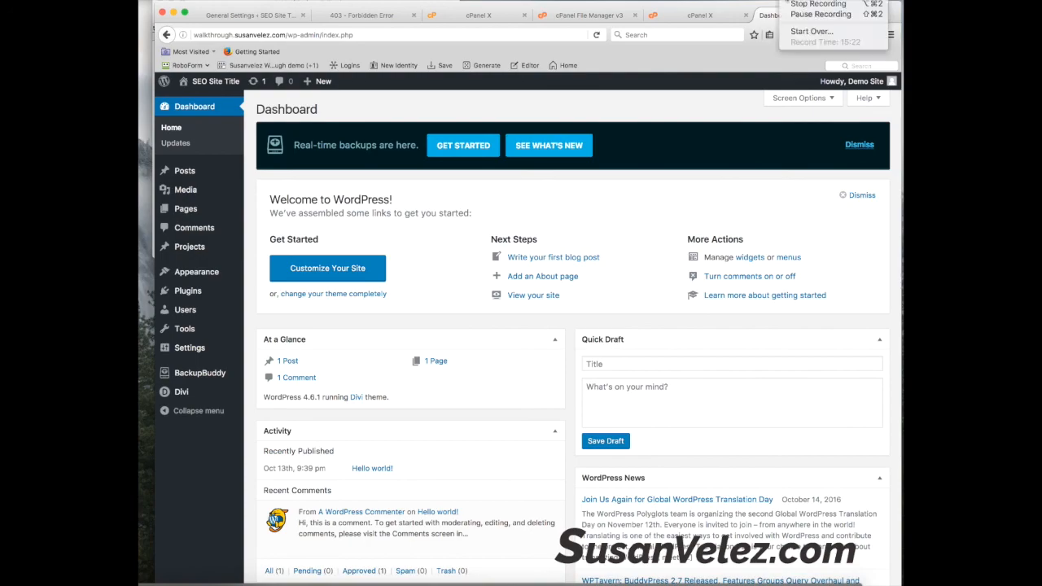